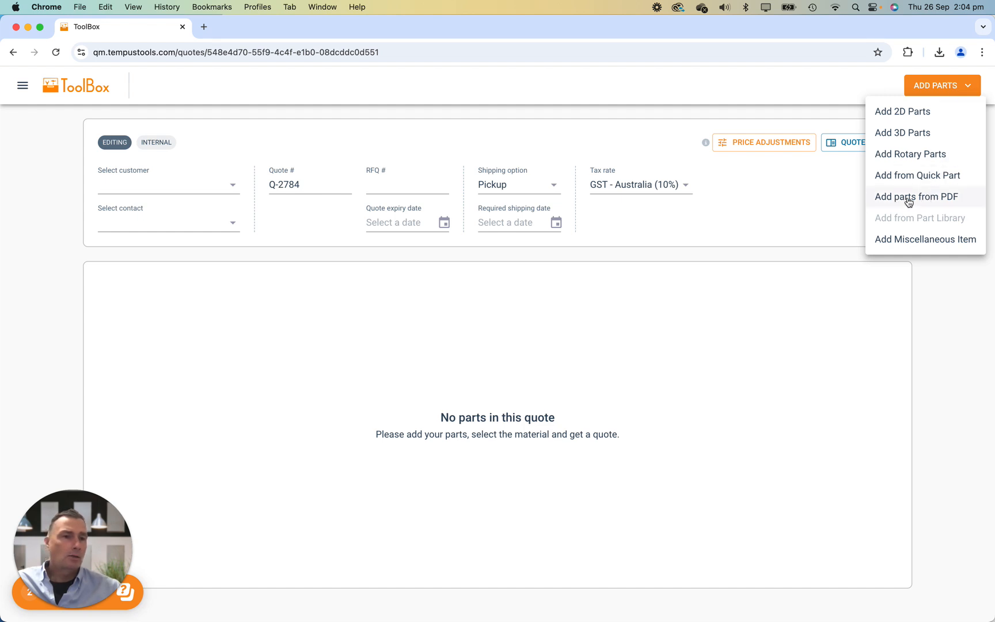
Start adding parts from PDF to the quote and upload connective-down.pdf and Skeg Extension.pdf.
{"action": "left_click", "coordinate": [941, 199]}
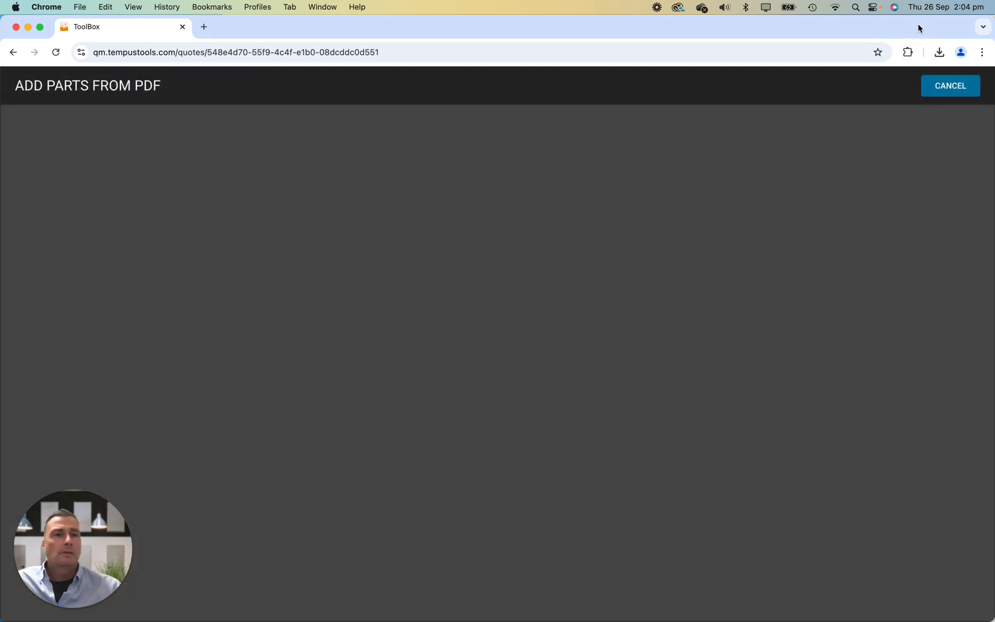
{"action": "double_click", "coordinate": [920, 29]}
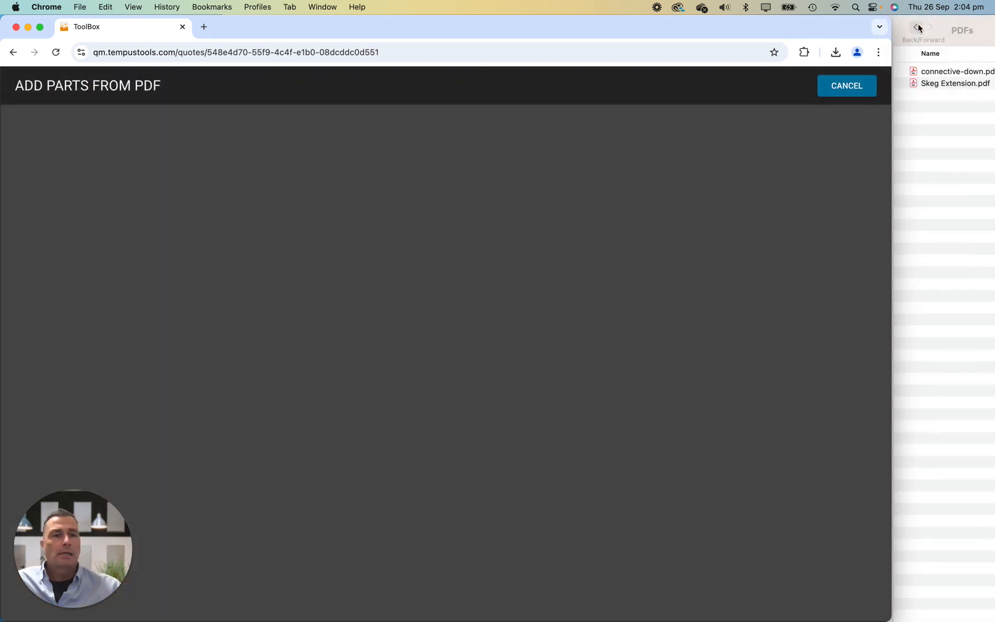
{"action": "left_click", "coordinate": [902, 24]}
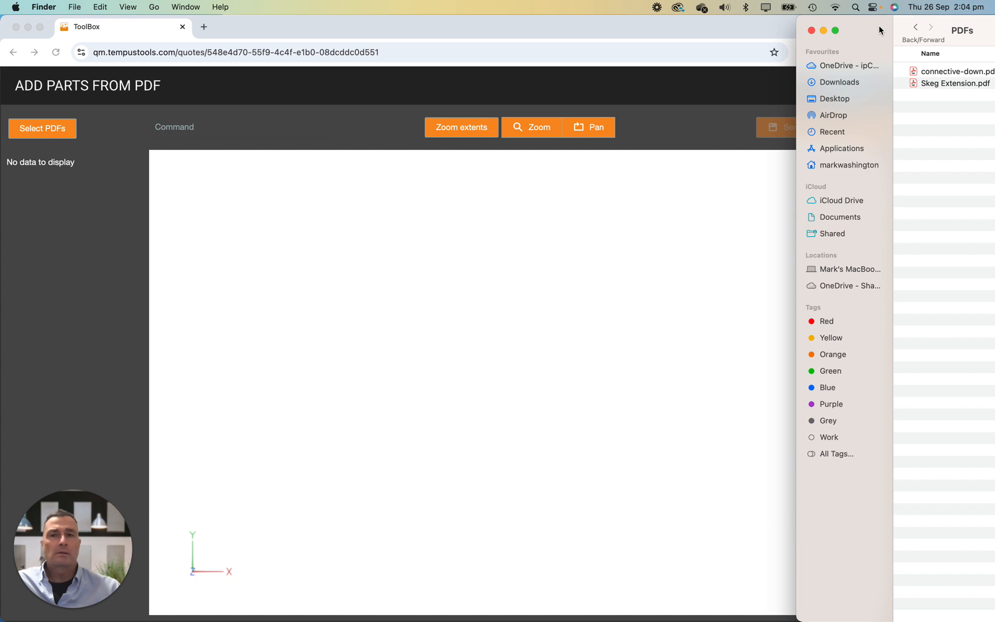
{"action": "left_click", "coordinate": [934, 72]}
{"action": "left_click", "coordinate": [938, 84], "text": "shift"}
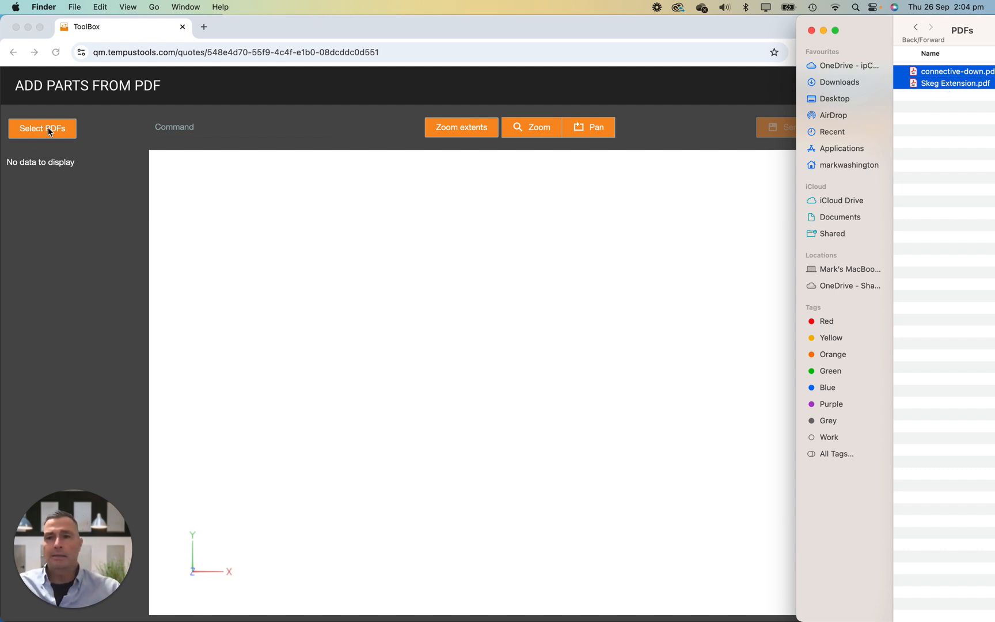
{"action": "left_click_drag", "start_coordinate": [943, 84], "coordinate": [513, 292]}
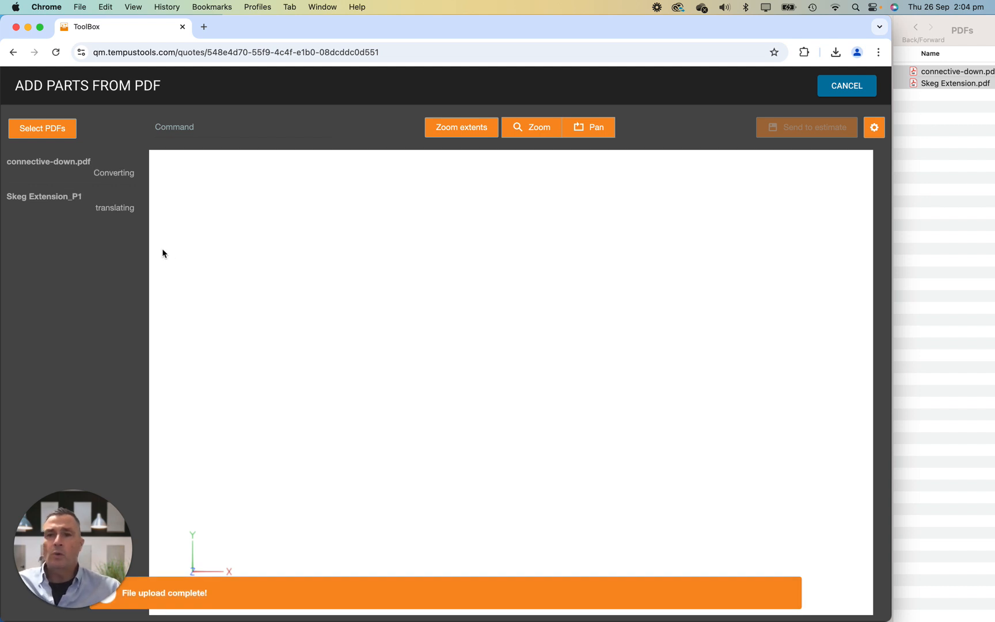
Open the connective-down_P1 drawing and select the outside path of its flat pattern as a part.
{"action": "left_click", "coordinate": [32, 202]}
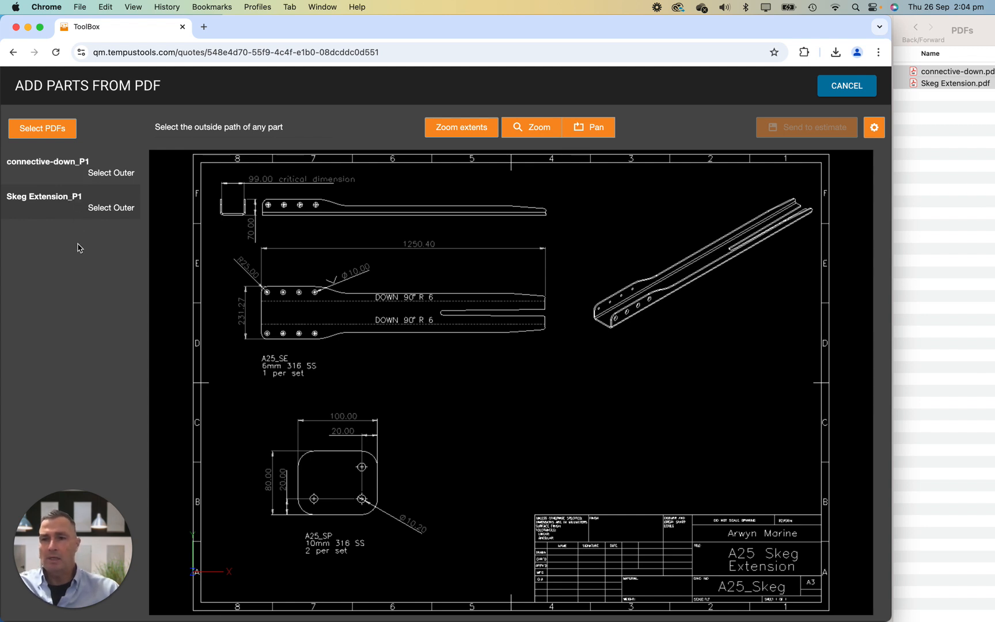
{"action": "left_click", "coordinate": [53, 174]}
{"action": "left_click", "coordinate": [59, 197]}
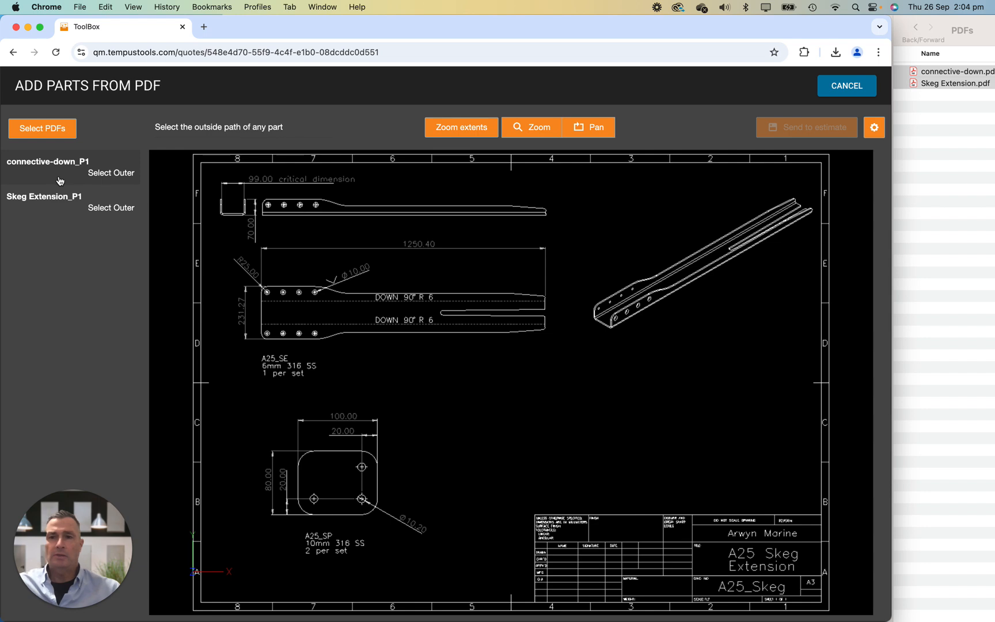
{"action": "left_click", "coordinate": [59, 180]}
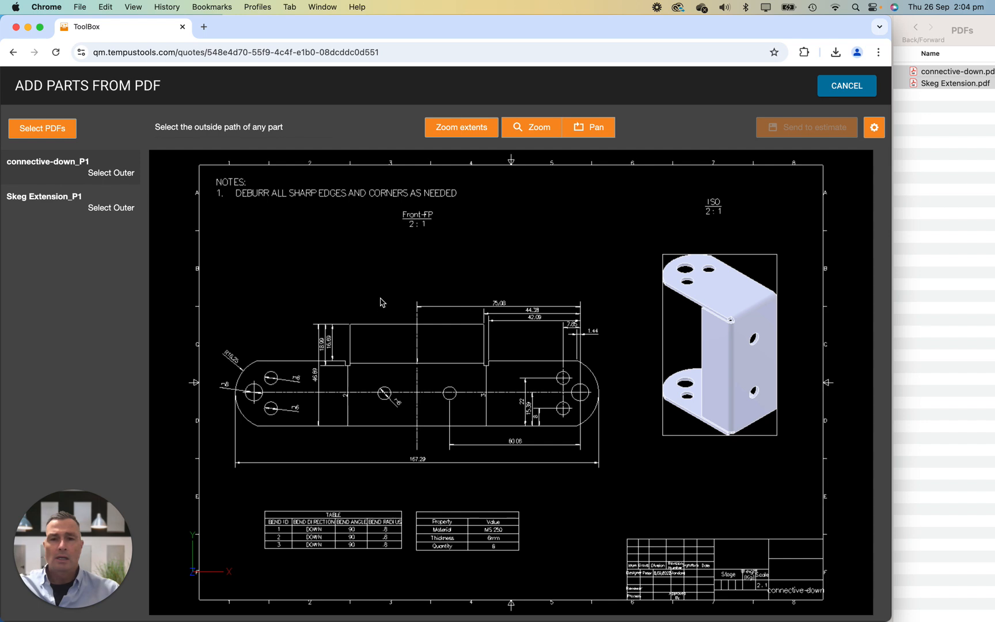
{"action": "scroll", "coordinate": [381, 304], "scroll_direction": "up", "scroll_amount": 5}
{"action": "scroll", "coordinate": [381, 304], "scroll_direction": "down", "scroll_amount": 6}
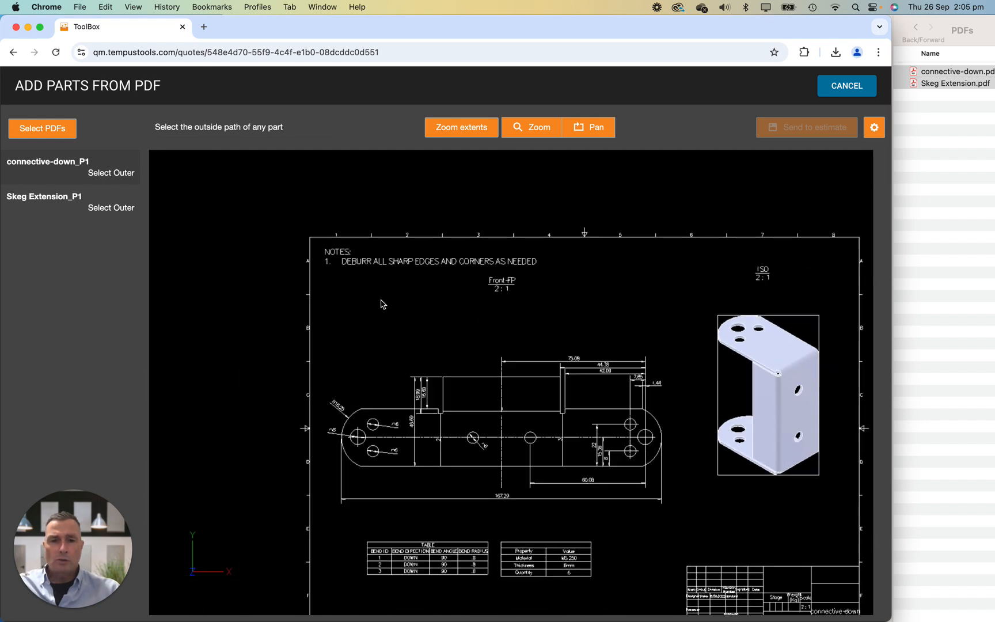
{"action": "scroll", "coordinate": [381, 304], "scroll_direction": "up", "scroll_amount": 2}
{"action": "mouse_move", "coordinate": [467, 347]}
{"action": "left_mouse_down"}
{"action": "mouse_move", "coordinate": [415, 308]}
{"action": "mouse_move", "coordinate": [405, 267]}
{"action": "mouse_move", "coordinate": [427, 262]}
{"action": "mouse_move", "coordinate": [448, 352]}
{"action": "mouse_move", "coordinate": [413, 282]}
{"action": "left_mouse_up"}
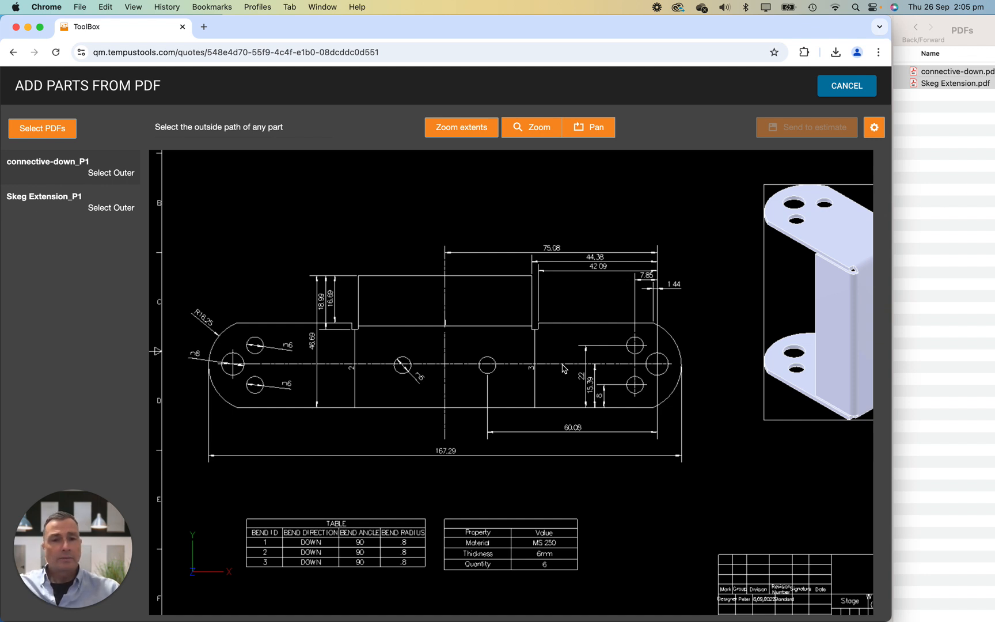
{"action": "left_click", "coordinate": [275, 326]}
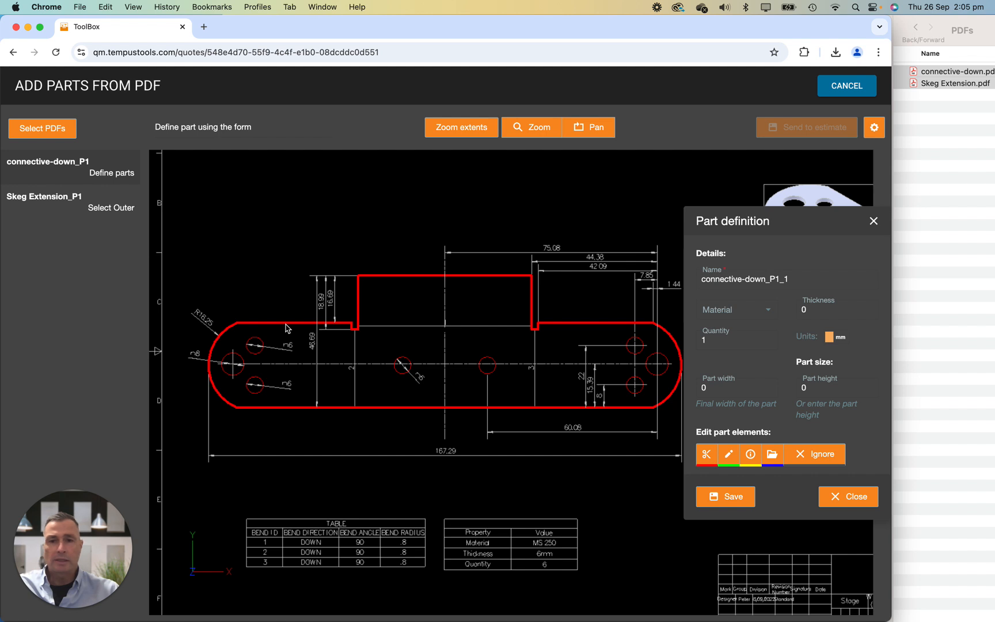
Define the connective-down part with material Mild Steel 250 HR, thickness 3 mm and part width 167.29 mm.
{"action": "left_click", "coordinate": [772, 314]}
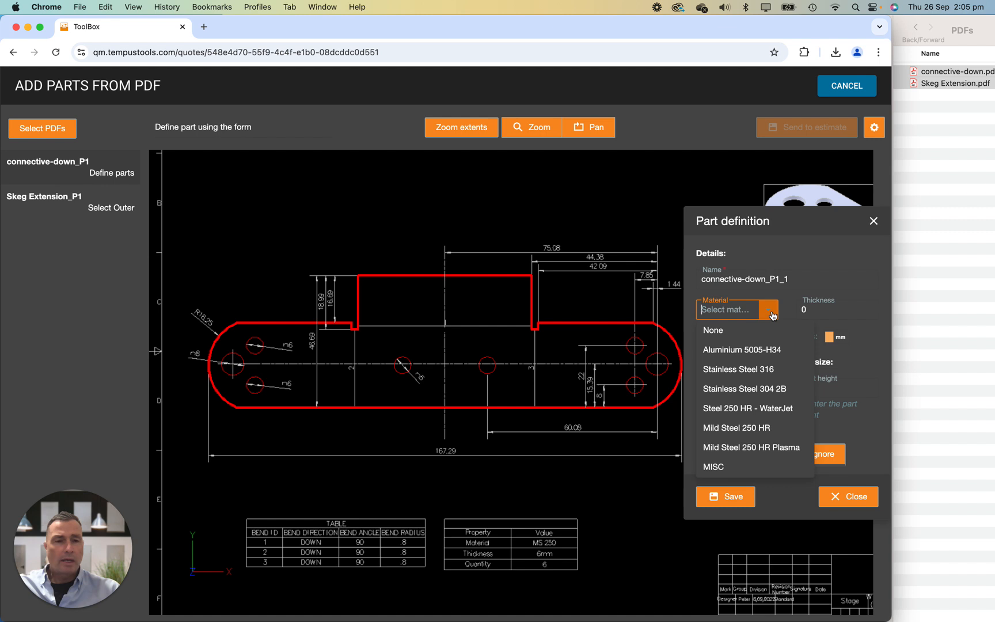
{"action": "left_click", "coordinate": [738, 429]}
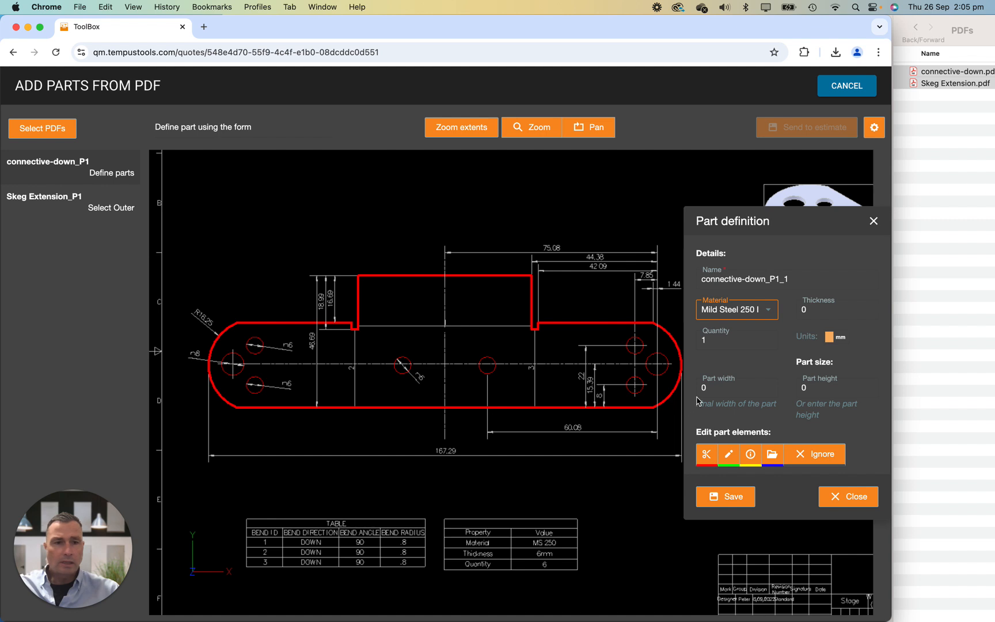
{"action": "left_click_drag", "start_coordinate": [814, 307], "coordinate": [798, 305]}
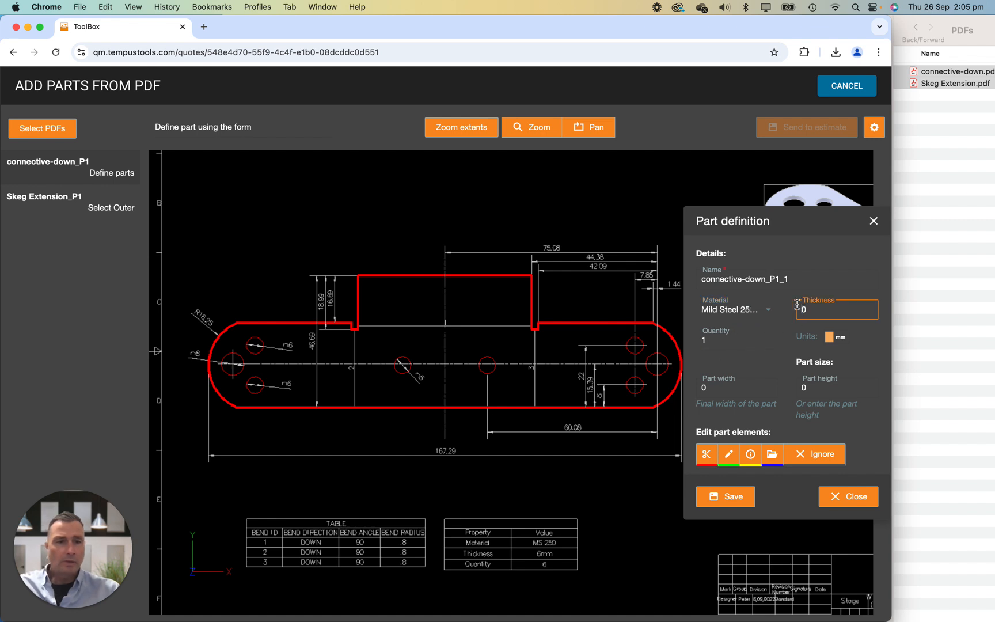
{"action": "type", "text": "3"}
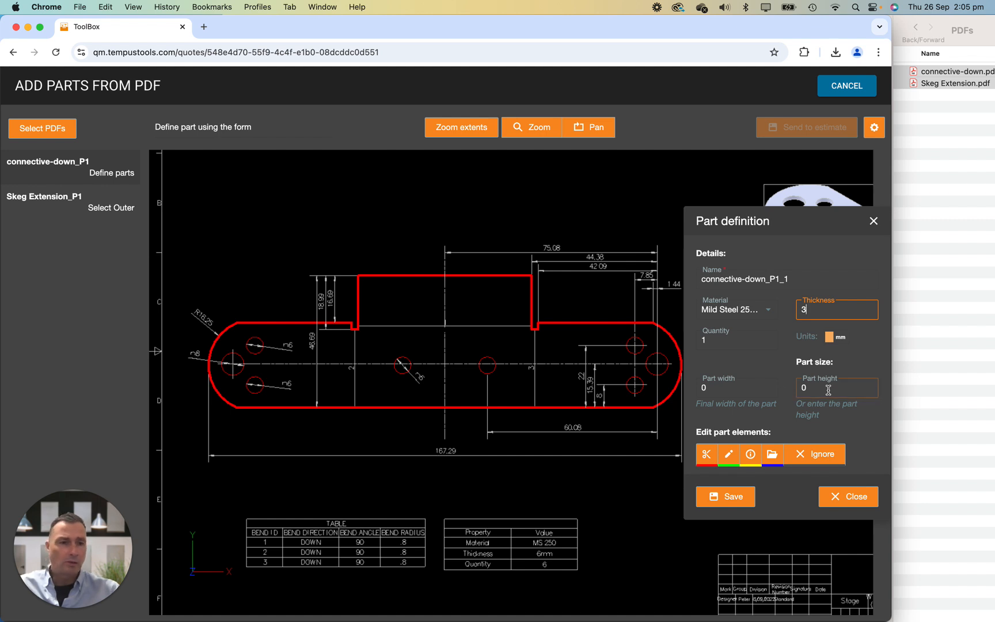
{"action": "left_click", "coordinate": [700, 387]}
{"action": "left_click_drag", "start_coordinate": [709, 387], "coordinate": [697, 386]}
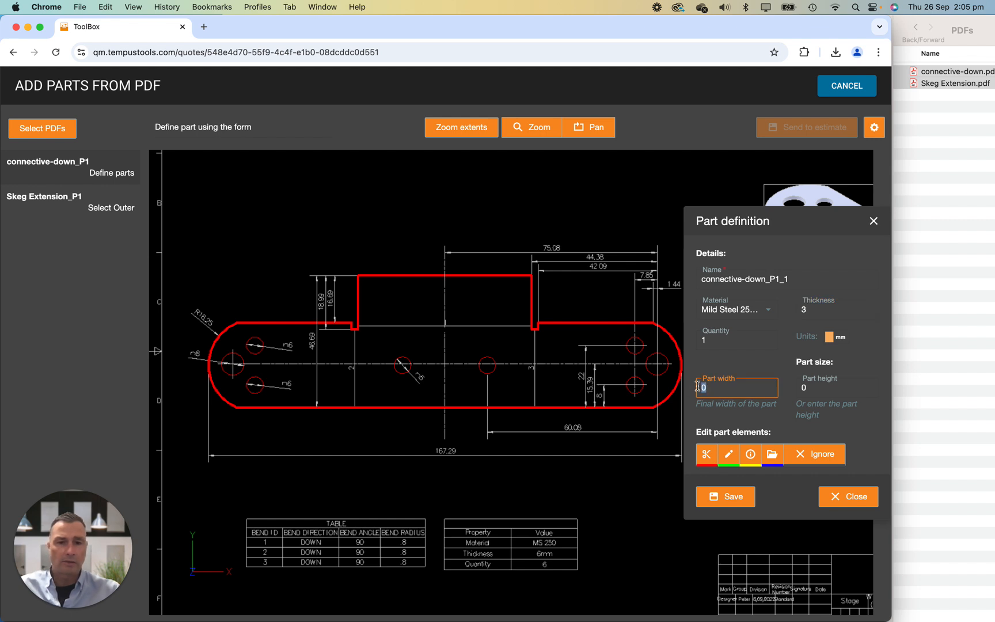
{"action": "type", "text": "167.29"}
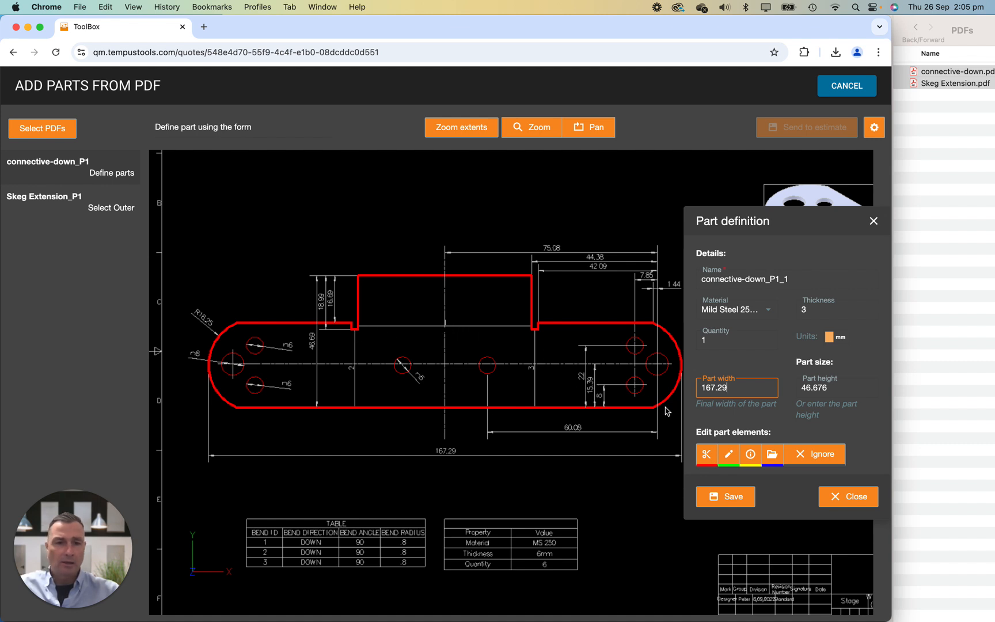
Assign the connective-down part's three bend lines to folding and save the part definition.
{"action": "left_click", "coordinate": [773, 455]}
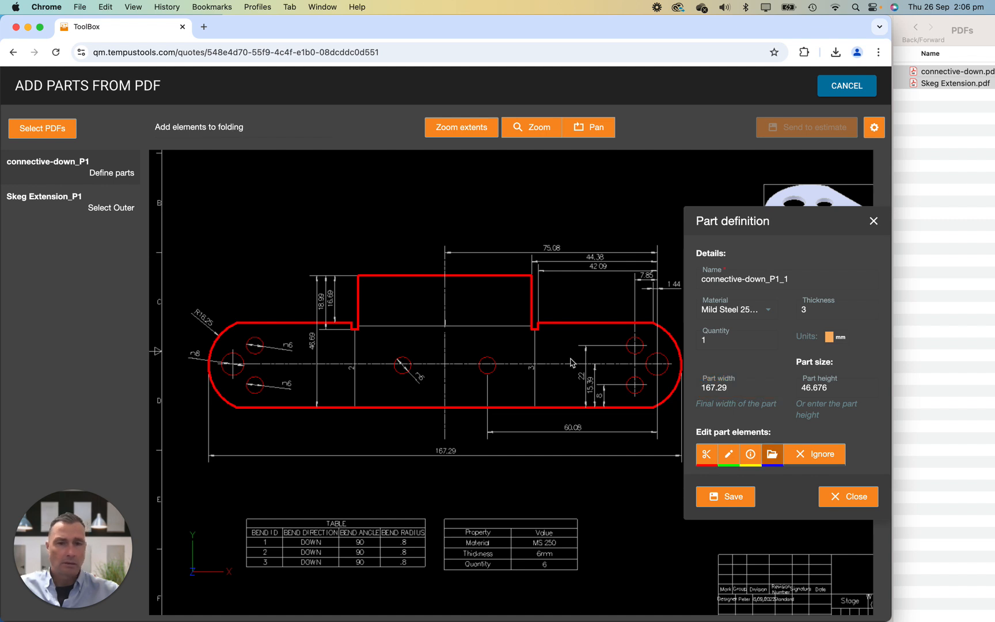
{"action": "left_click", "coordinate": [536, 350]}
{"action": "left_click", "coordinate": [489, 326]}
{"action": "left_click", "coordinate": [355, 347]}
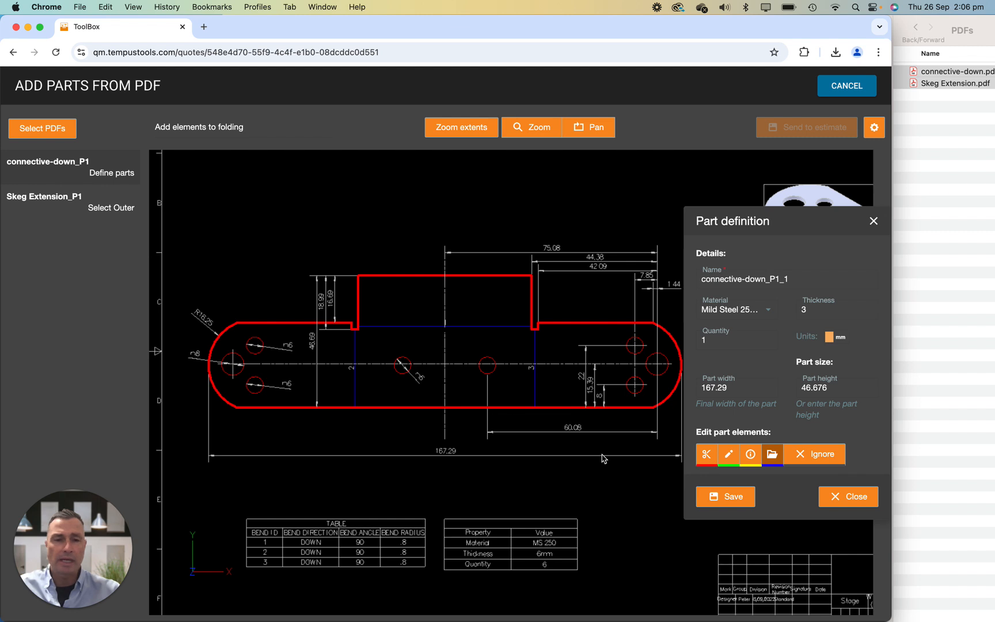
{"action": "left_click", "coordinate": [740, 499]}
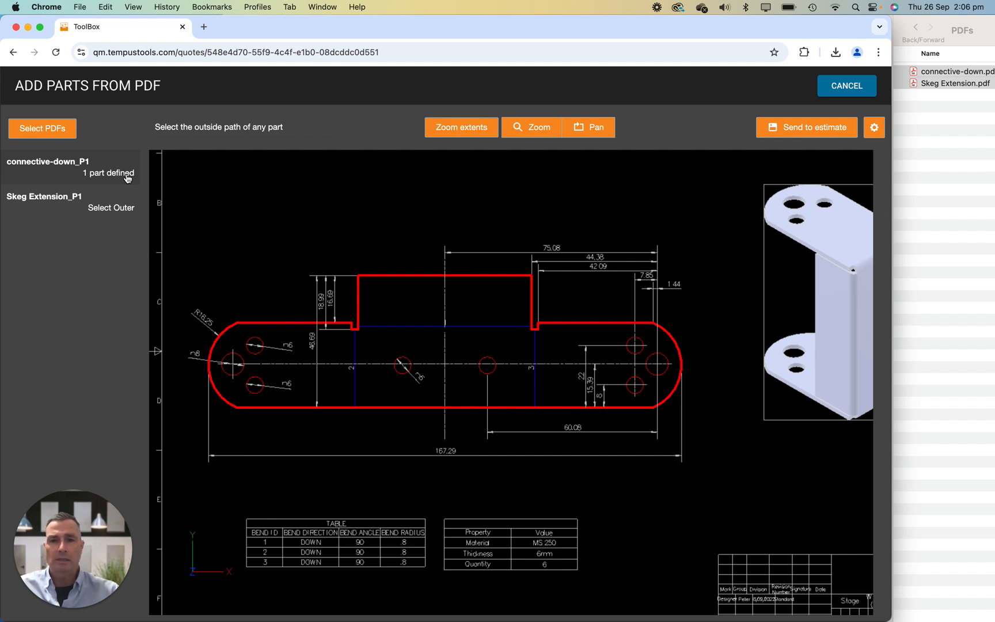
Open the Skeg Extension_P1 drawing and select the outside path of the A25_SE flat pattern.
{"action": "left_click", "coordinate": [90, 204]}
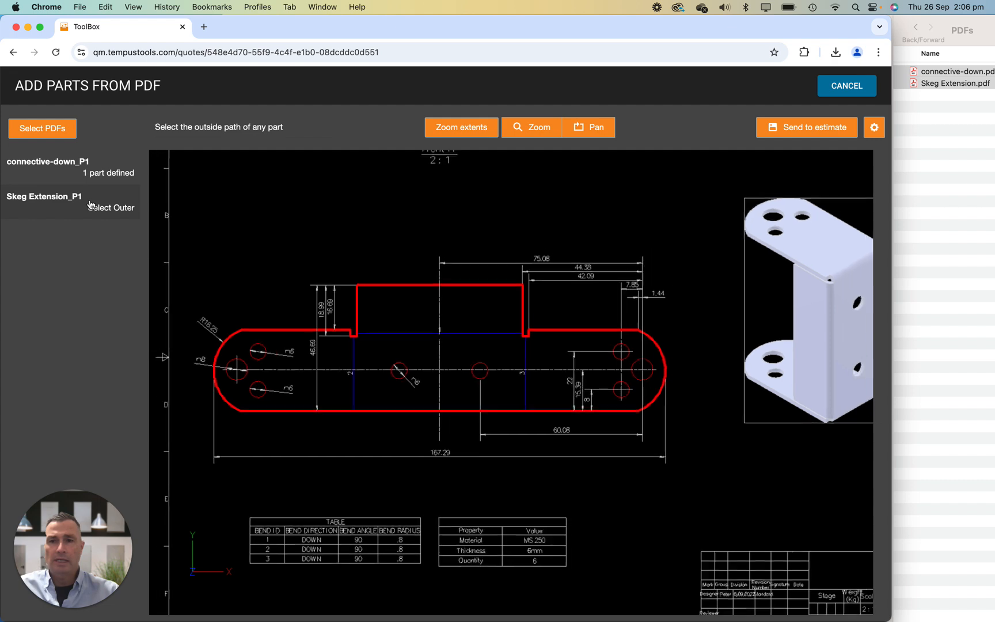
{"action": "scroll", "coordinate": [432, 297], "scroll_direction": "up", "scroll_amount": 5}
{"action": "mouse_move", "coordinate": [299, 317]}
{"action": "left_mouse_down"}
{"action": "mouse_move", "coordinate": [370, 316]}
{"action": "mouse_move", "coordinate": [506, 432]}
{"action": "mouse_move", "coordinate": [465, 371]}
{"action": "mouse_move", "coordinate": [349, 407]}
{"action": "mouse_move", "coordinate": [403, 372]}
{"action": "left_mouse_up"}
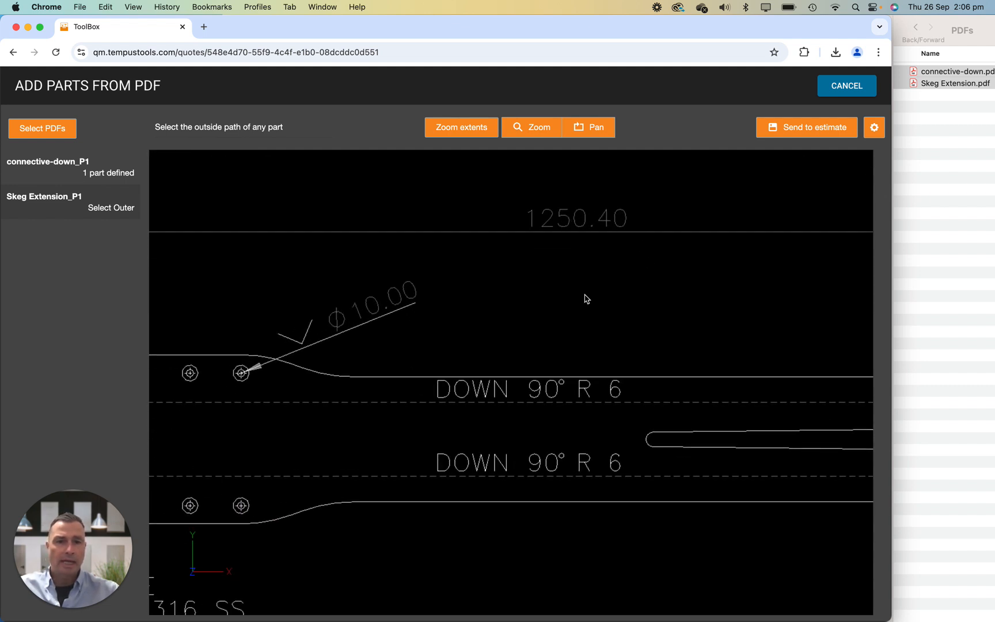
{"action": "mouse_move", "coordinate": [391, 454]}
{"action": "left_mouse_down"}
{"action": "mouse_move", "coordinate": [597, 313]}
{"action": "mouse_move", "coordinate": [560, 322]}
{"action": "left_mouse_up"}
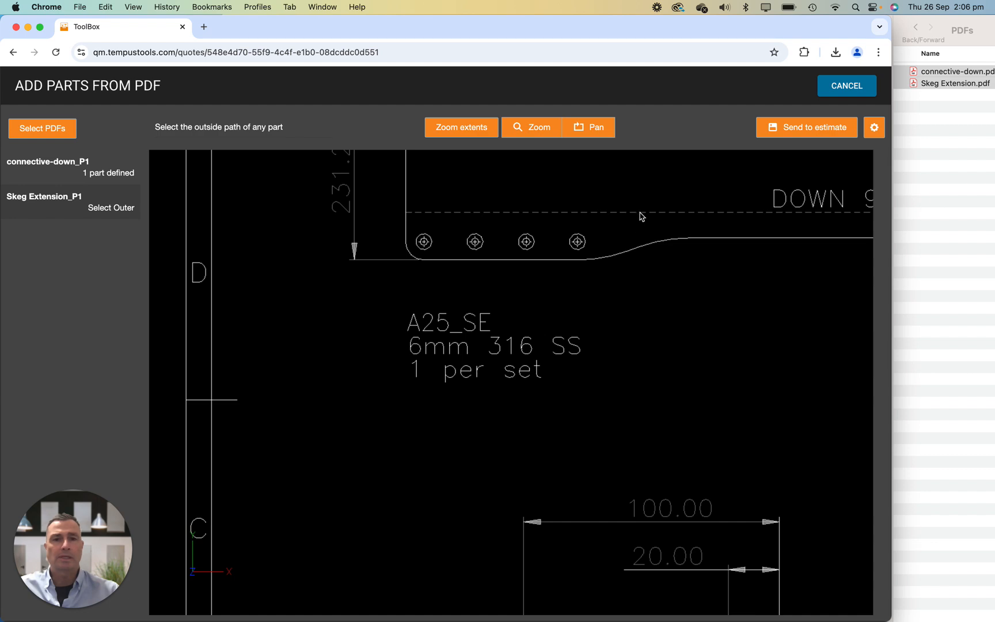
{"action": "scroll", "coordinate": [643, 206], "scroll_direction": "down", "scroll_amount": 5}
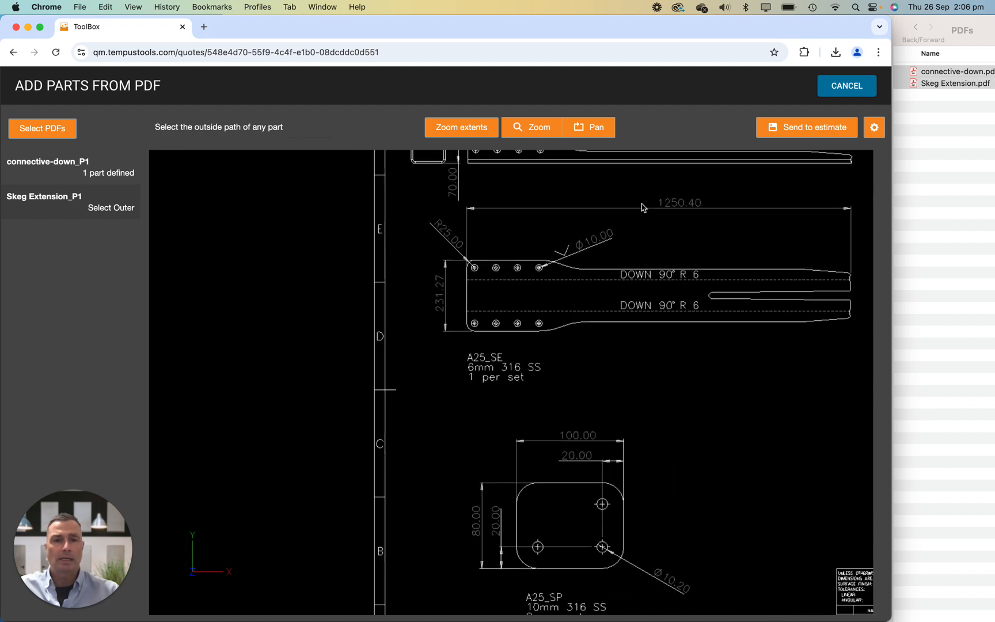
{"action": "scroll", "coordinate": [643, 207], "scroll_direction": "up", "scroll_amount": 3}
{"action": "scroll", "coordinate": [644, 326], "scroll_direction": "right", "scroll_amount": 5}
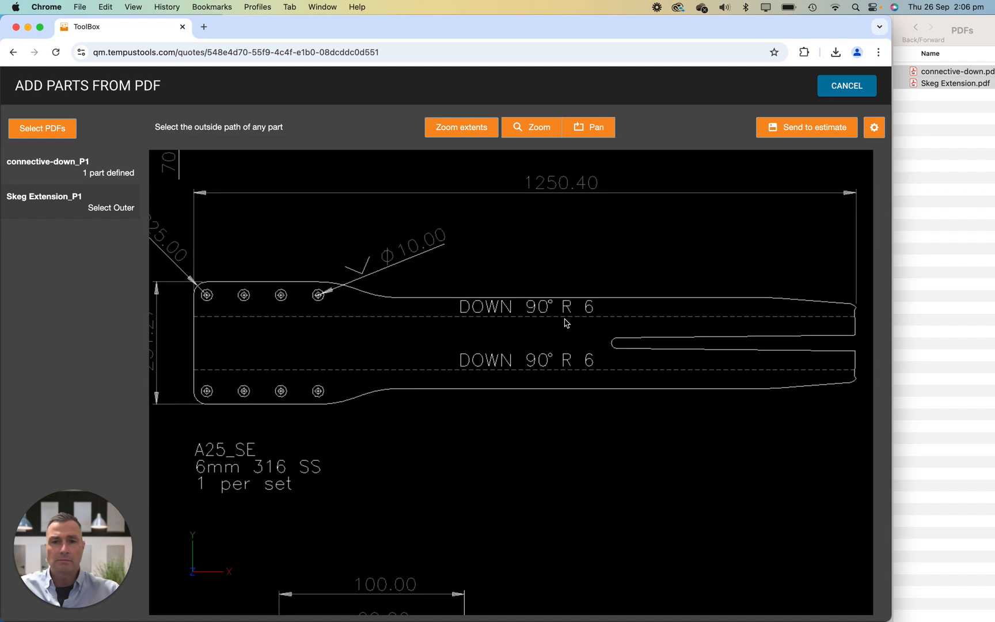
{"action": "left_click", "coordinate": [265, 283]}
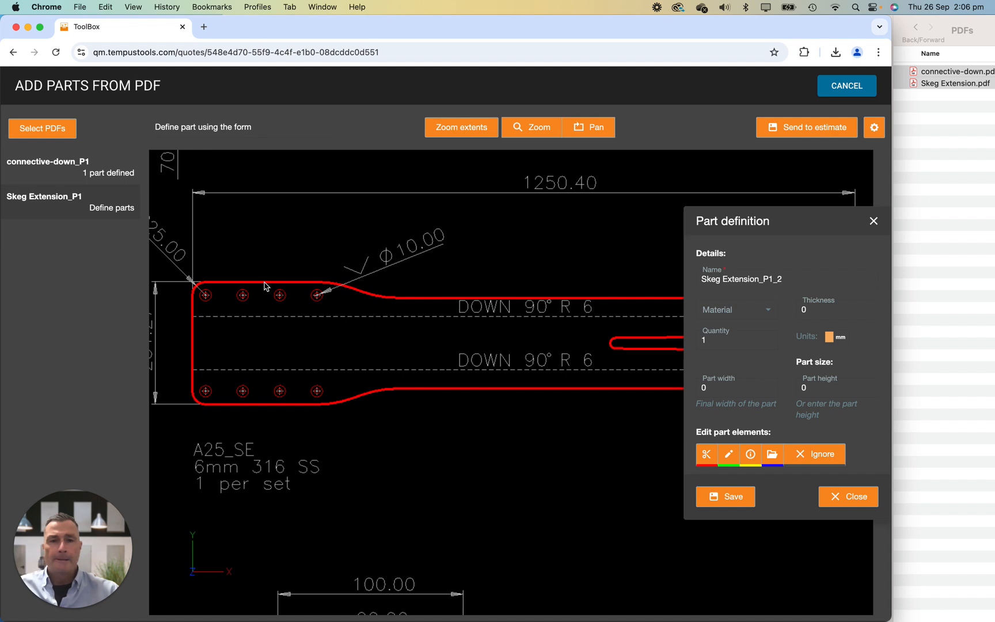
Define the A25_SE part with material Stainless Steel 316, thickness 6 mm and part width 1250.4 mm.
{"action": "left_click", "coordinate": [766, 314]}
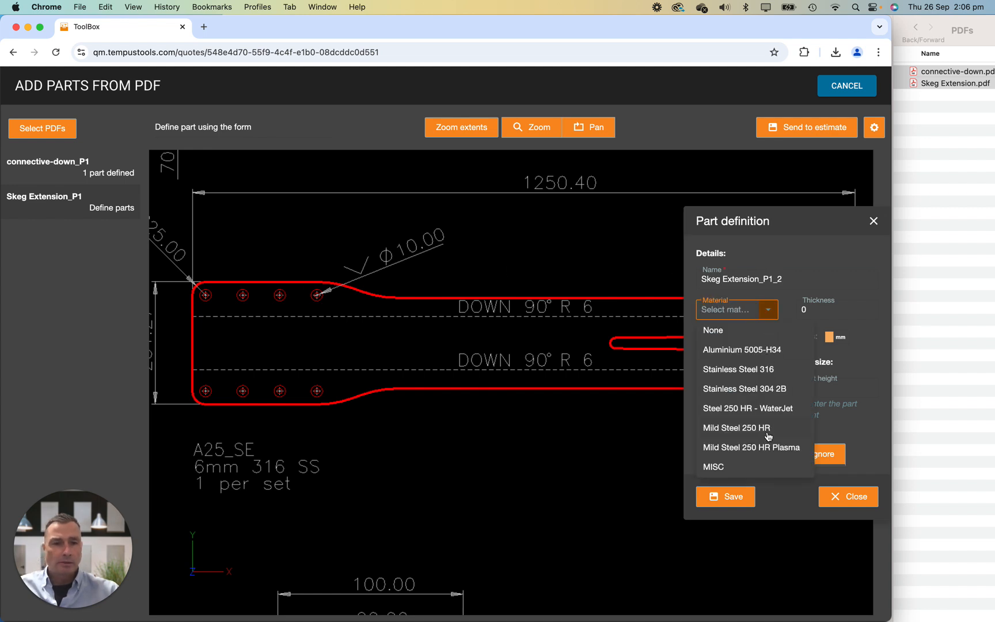
{"action": "left_click", "coordinate": [764, 372]}
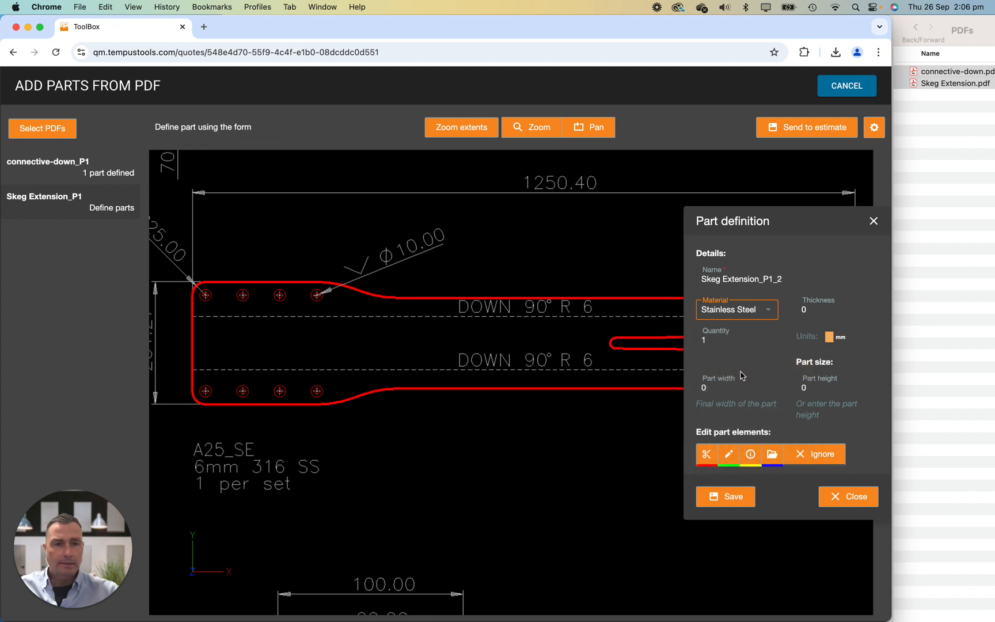
{"action": "left_click", "coordinate": [828, 312]}
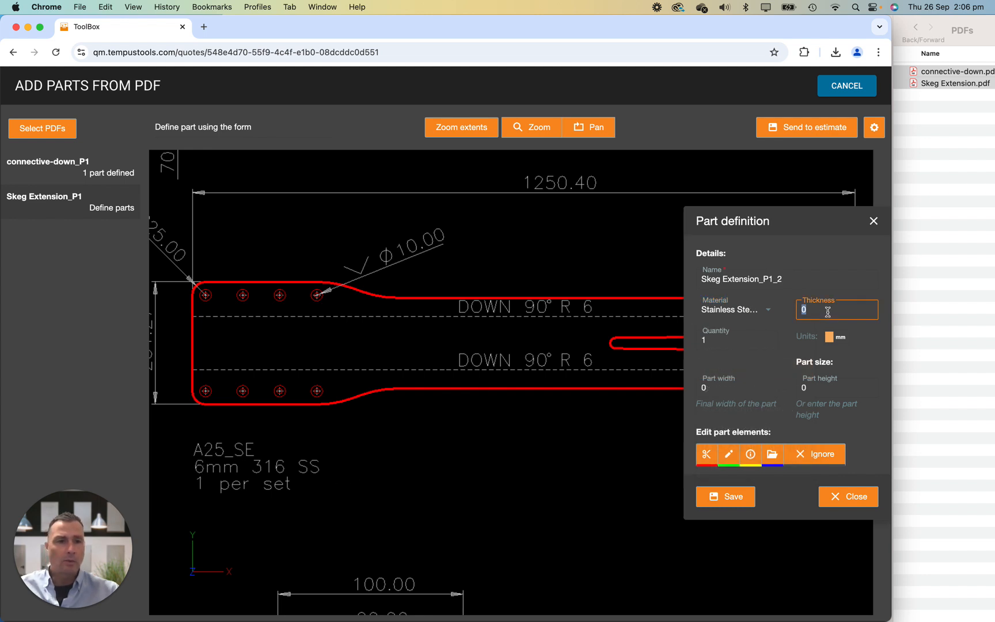
{"action": "key", "text": "Tab"}
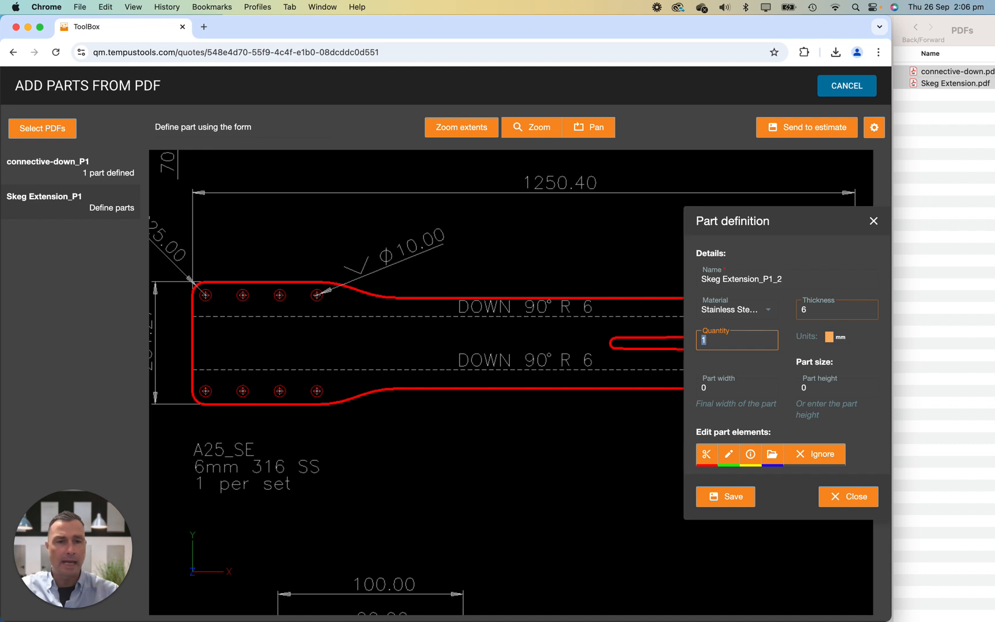
{"action": "key", "text": "Tab"}
{"action": "key", "text": "Tab"}
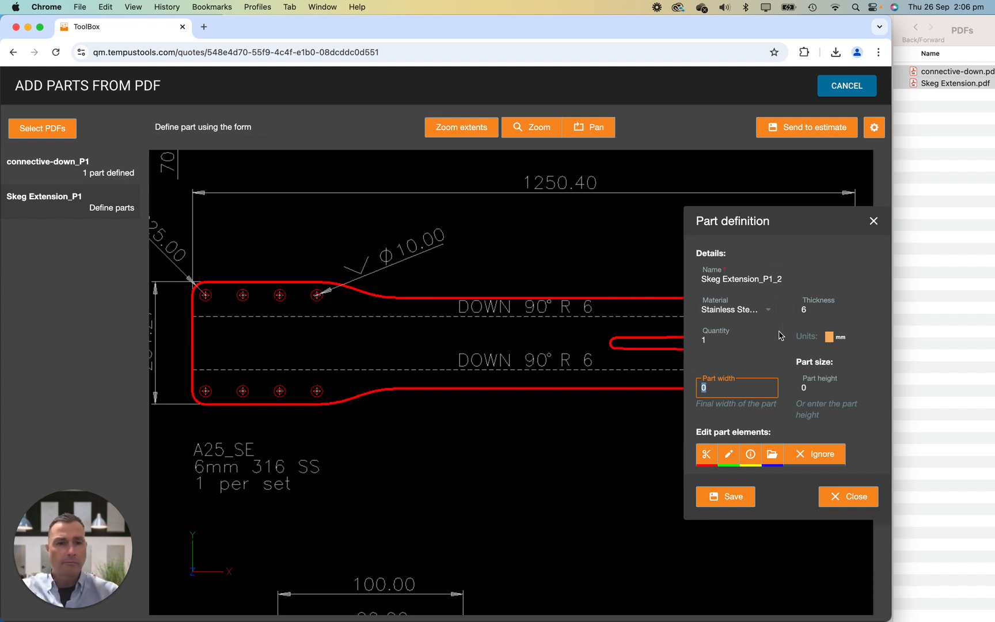
{"action": "type", "text": "1"}
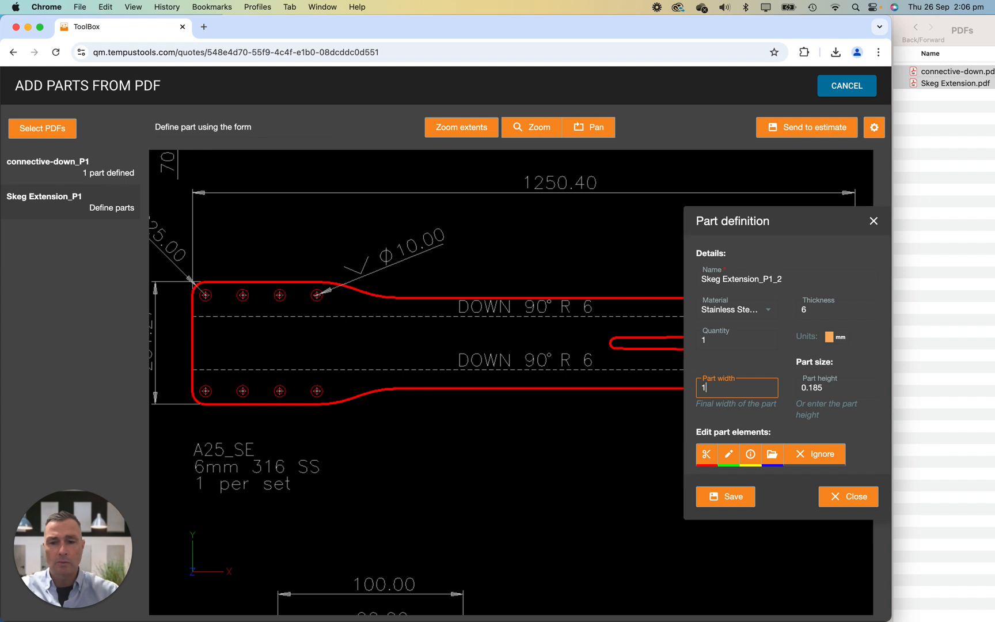
{"action": "type", "text": "250.4"}
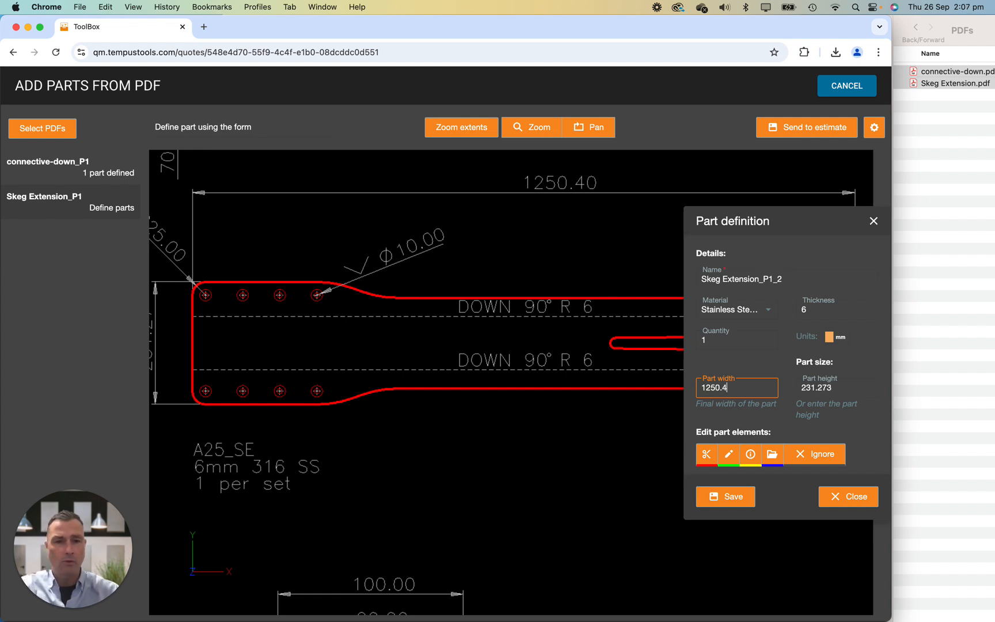
Assign the two dashed bend lines of the A25_SE part to folding.
{"action": "left_click", "coordinate": [772, 455]}
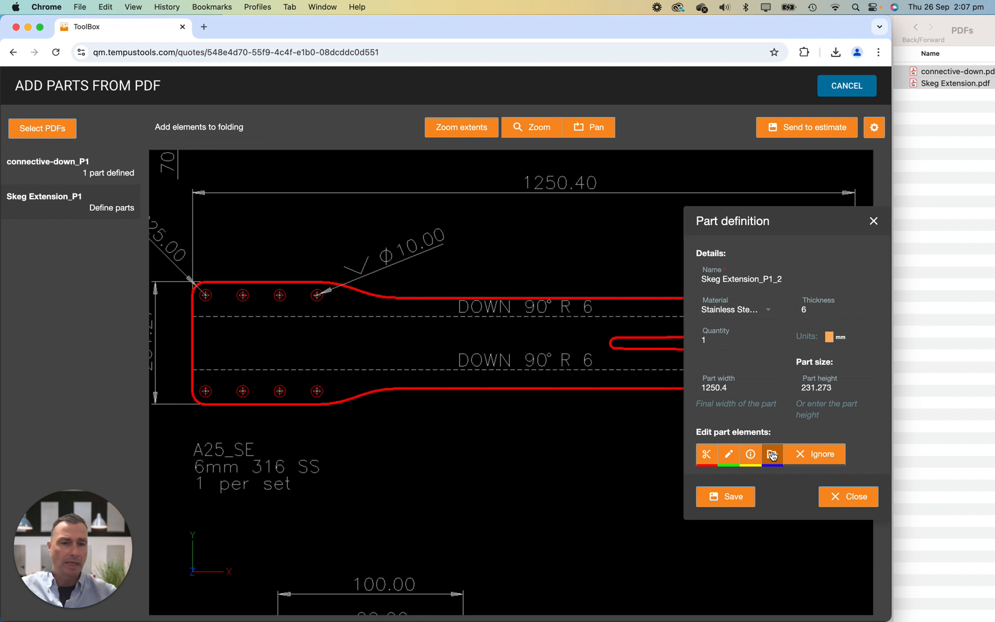
{"action": "left_click", "coordinate": [366, 316]}
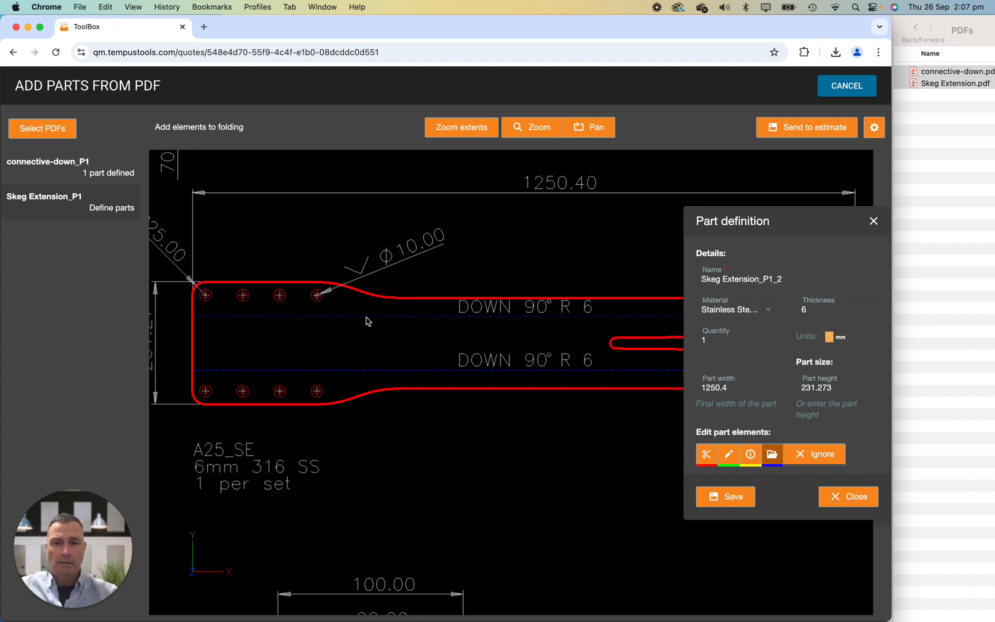
Assign the outer countersink circles around all eight A25_SE holes to info, and save the part definition.
{"action": "left_click", "coordinate": [751, 455]}
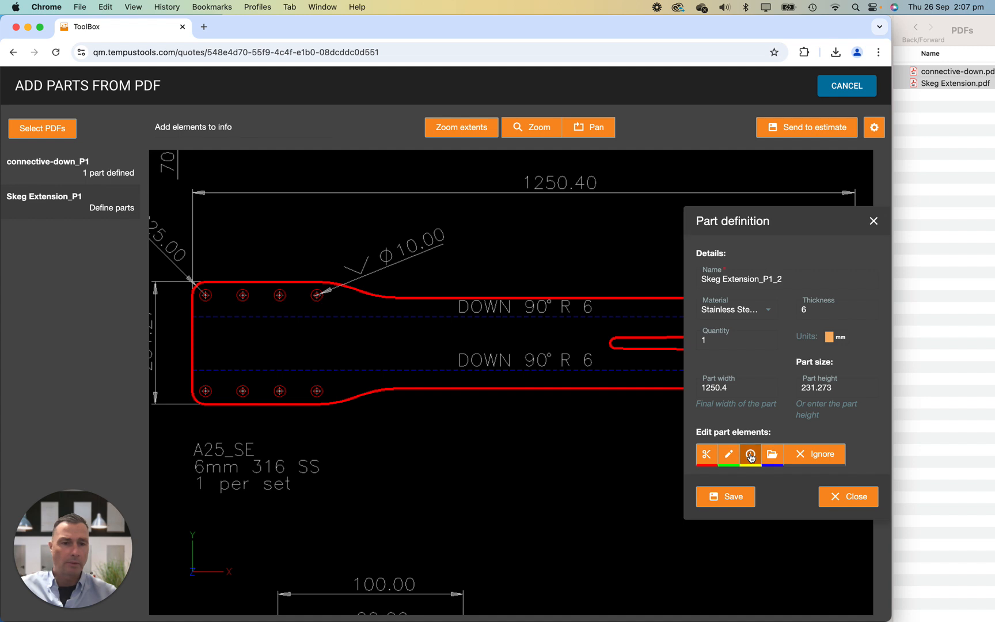
{"action": "scroll", "coordinate": [300, 407], "scroll_direction": "up", "scroll_amount": 3}
{"action": "left_click_drag", "start_coordinate": [300, 310], "coordinate": [409, 392]}
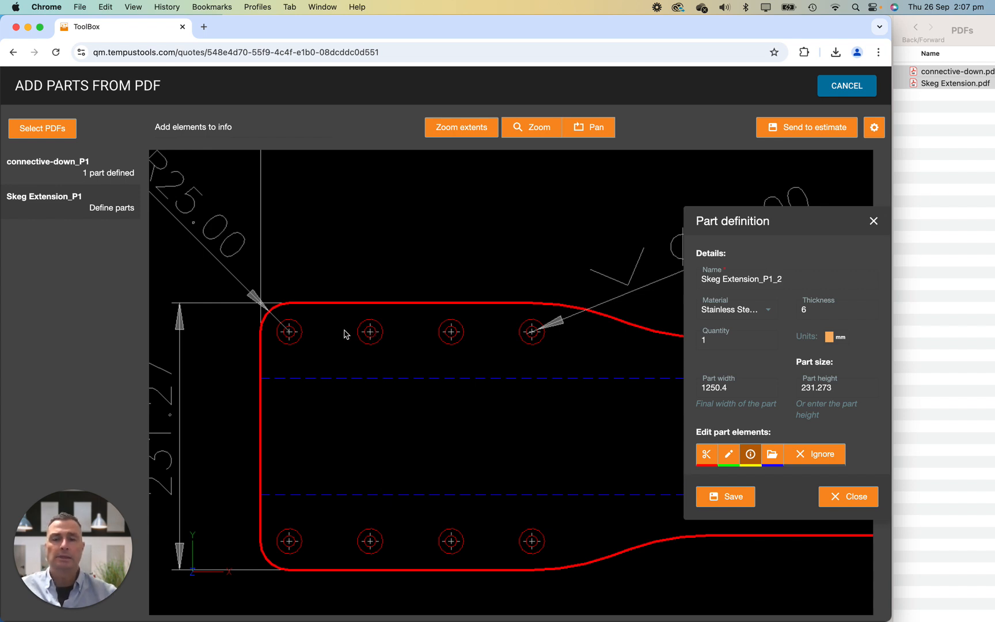
{"action": "left_click", "coordinate": [298, 322]}
{"action": "left_click", "coordinate": [361, 329]}
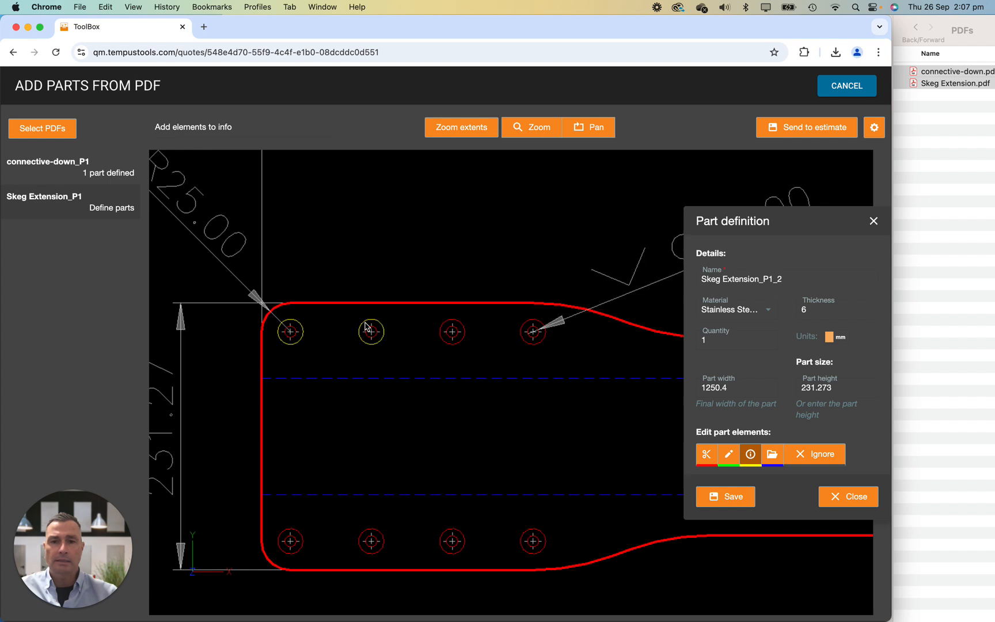
{"action": "left_click", "coordinate": [445, 329]}
{"action": "left_click", "coordinate": [523, 327]}
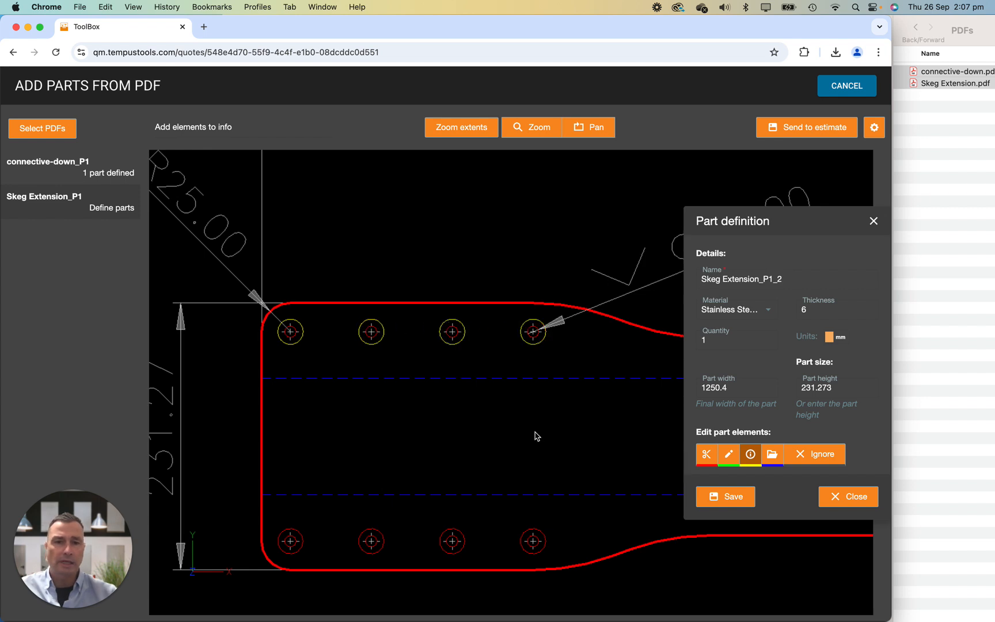
{"action": "left_click", "coordinate": [538, 530]}
{"action": "left_click", "coordinate": [461, 538]}
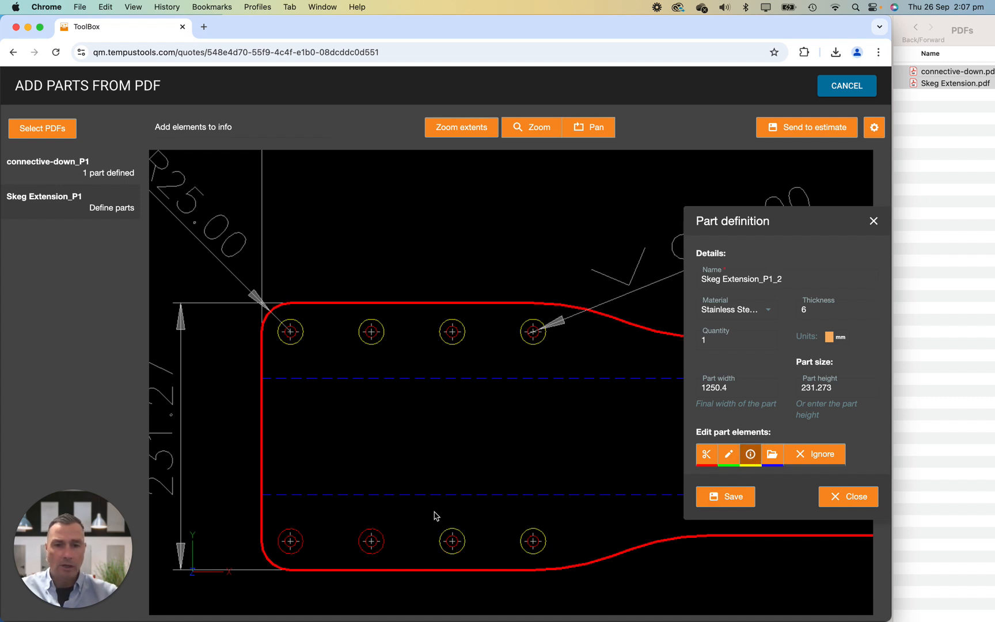
{"action": "left_click", "coordinate": [302, 540]}
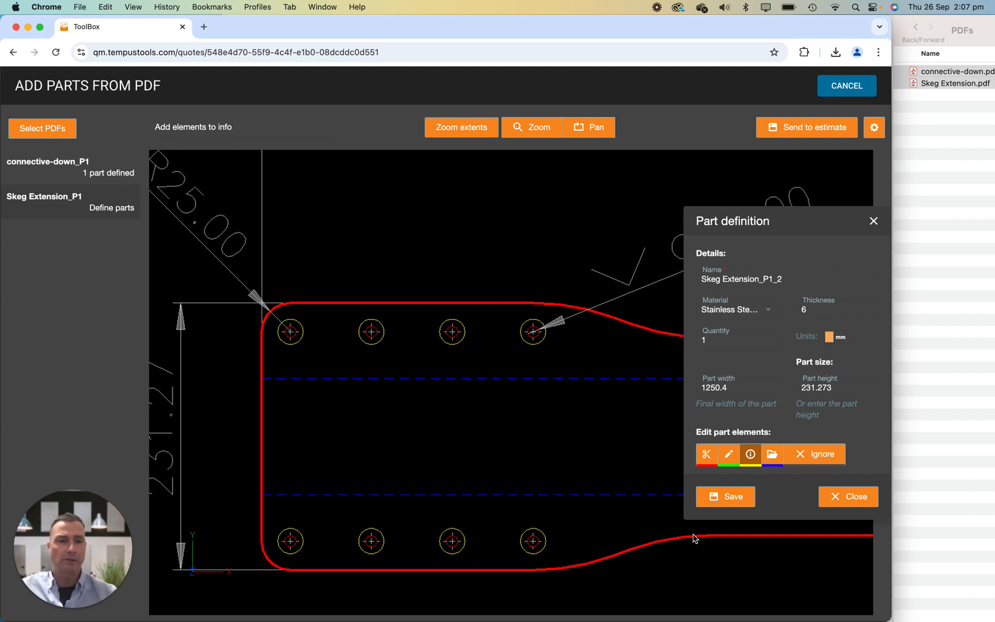
{"action": "left_click", "coordinate": [732, 500]}
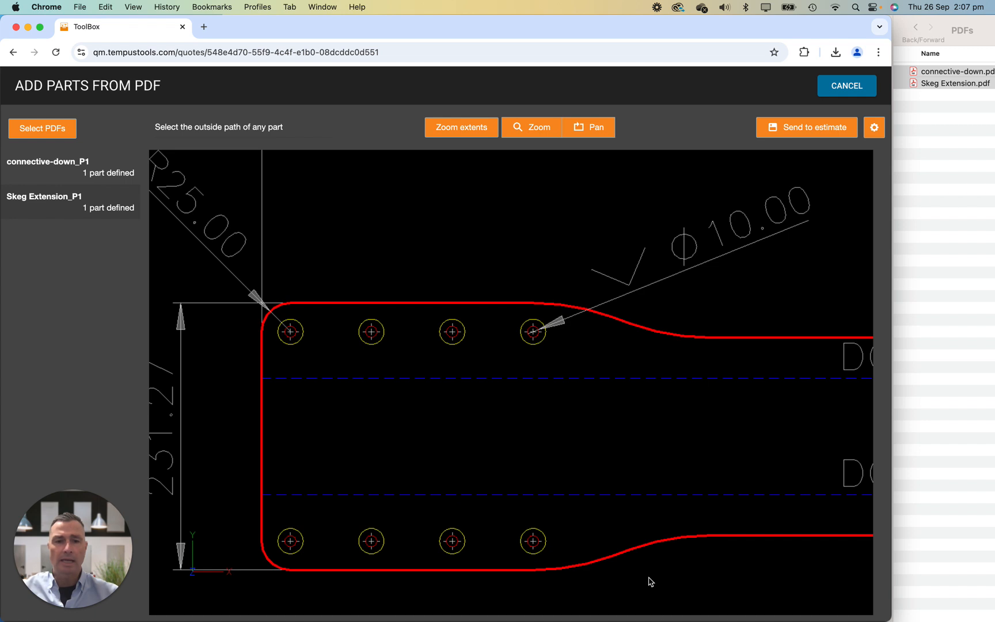
Select the outside path of the A25_SP plate below the A25_SE part to start its definition.
{"action": "scroll", "coordinate": [646, 582], "scroll_direction": "down", "scroll_amount": 10}
{"action": "mouse_move", "coordinate": [651, 504]}
{"action": "left_mouse_down"}
{"action": "mouse_move", "coordinate": [617, 353]}
{"action": "mouse_move", "coordinate": [647, 312]}
{"action": "left_mouse_up"}
{"action": "scroll", "coordinate": [647, 314], "scroll_direction": "up", "scroll_amount": 2}
{"action": "scroll", "coordinate": [647, 318], "scroll_direction": "down", "scroll_amount": 4}
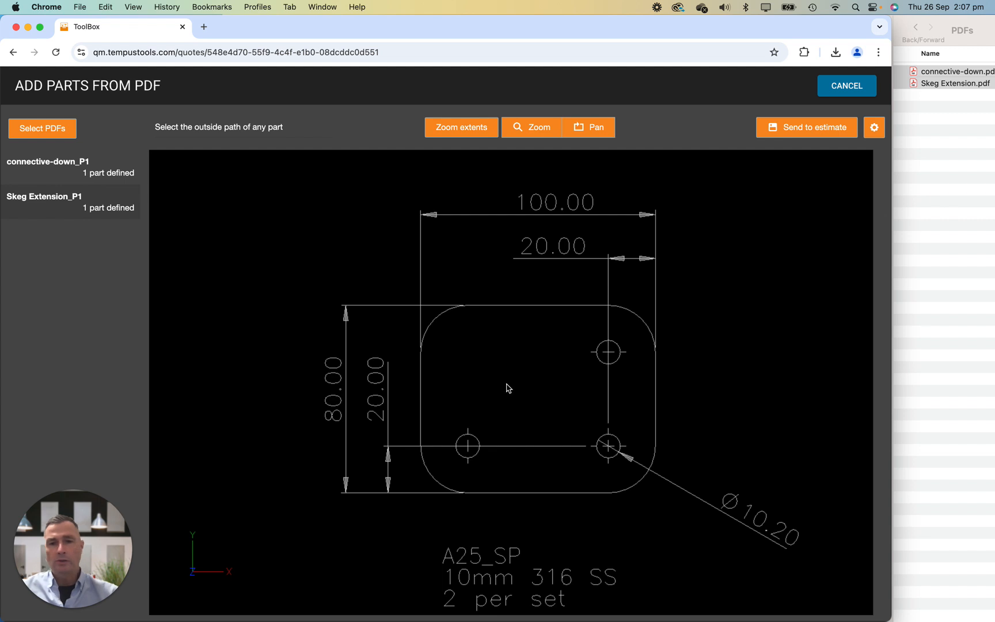
{"action": "left_click", "coordinate": [485, 308]}
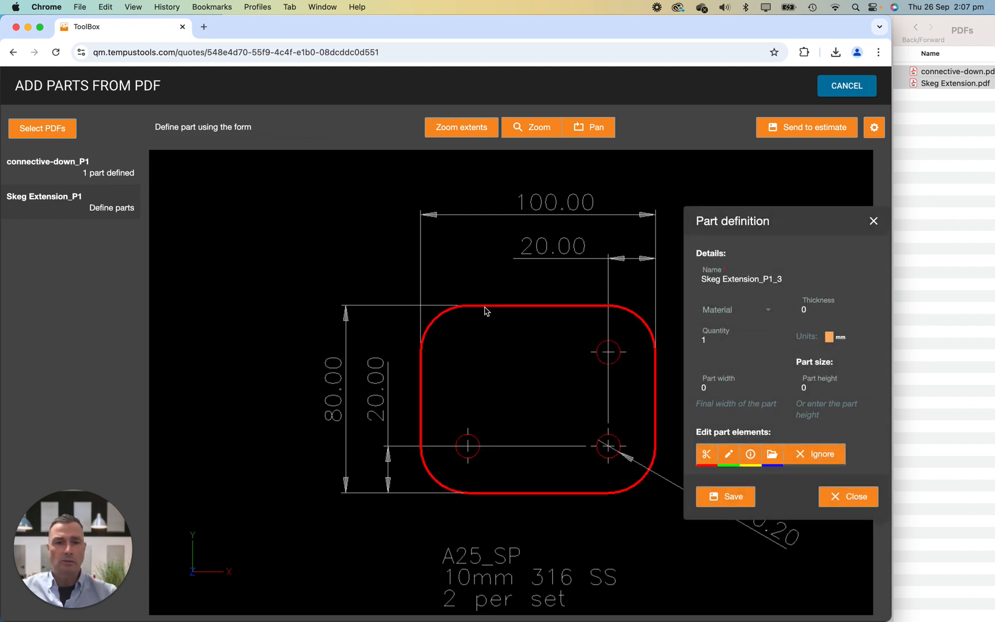
Define the A25_SP part as Stainless Steel 316, thickness 10 mm, quantity 2 and part height 80 mm, and save it.
{"action": "left_click", "coordinate": [769, 311]}
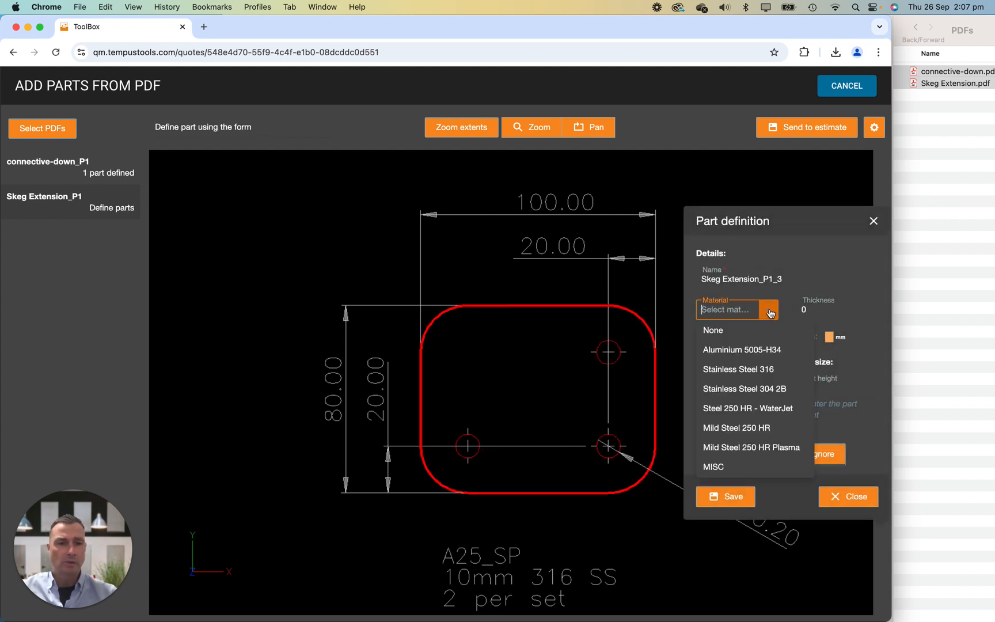
{"action": "left_click", "coordinate": [769, 371]}
{"action": "left_click", "coordinate": [819, 308]}
{"action": "type", "text": "10"}
{"action": "key", "text": "Tab"}
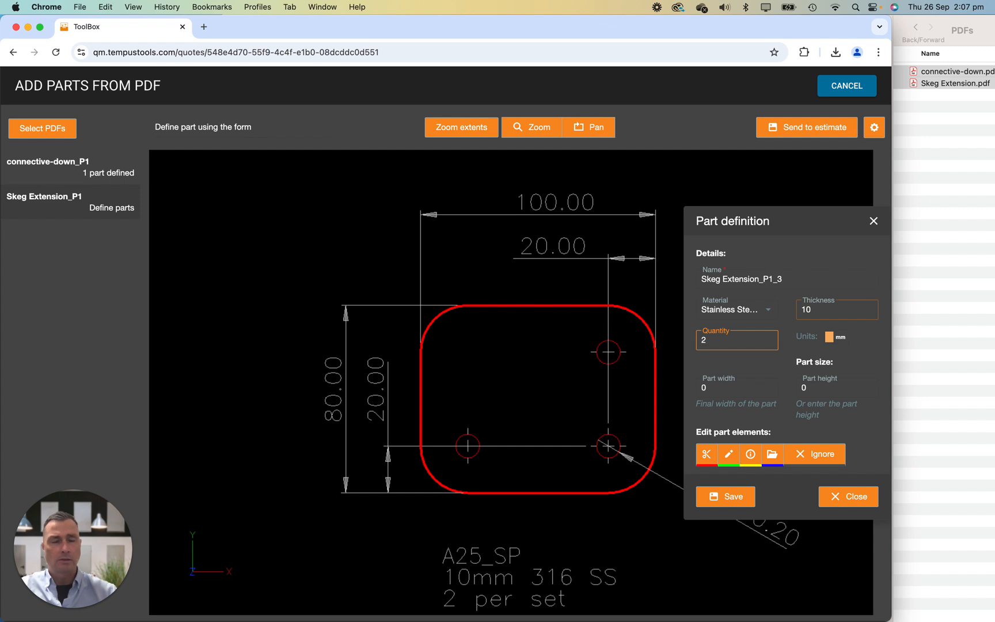
{"action": "type", "text": "2"}
{"action": "left_click", "coordinate": [813, 389]}
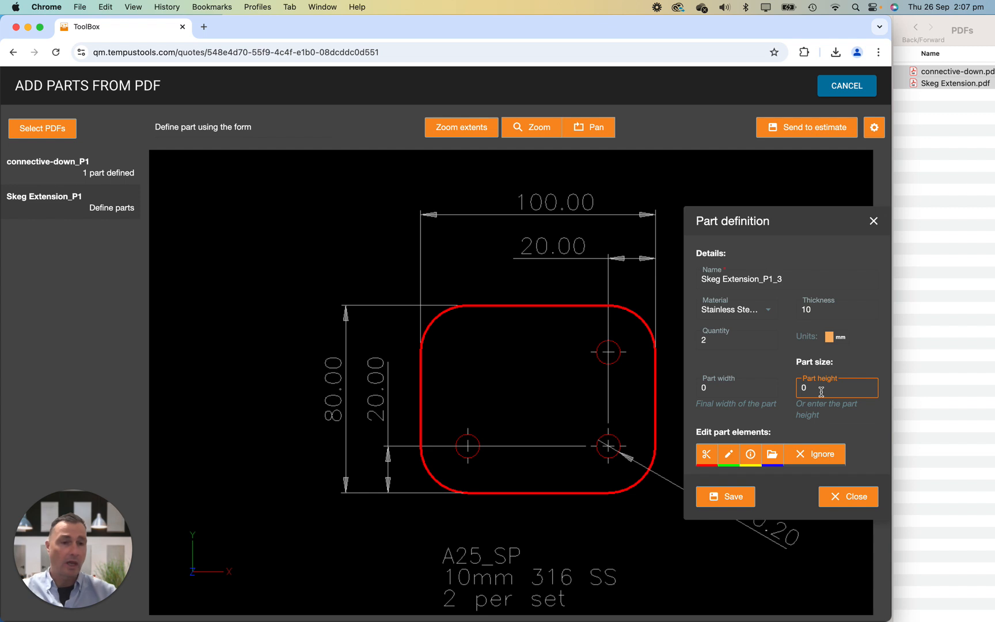
{"action": "type", "text": "8"}
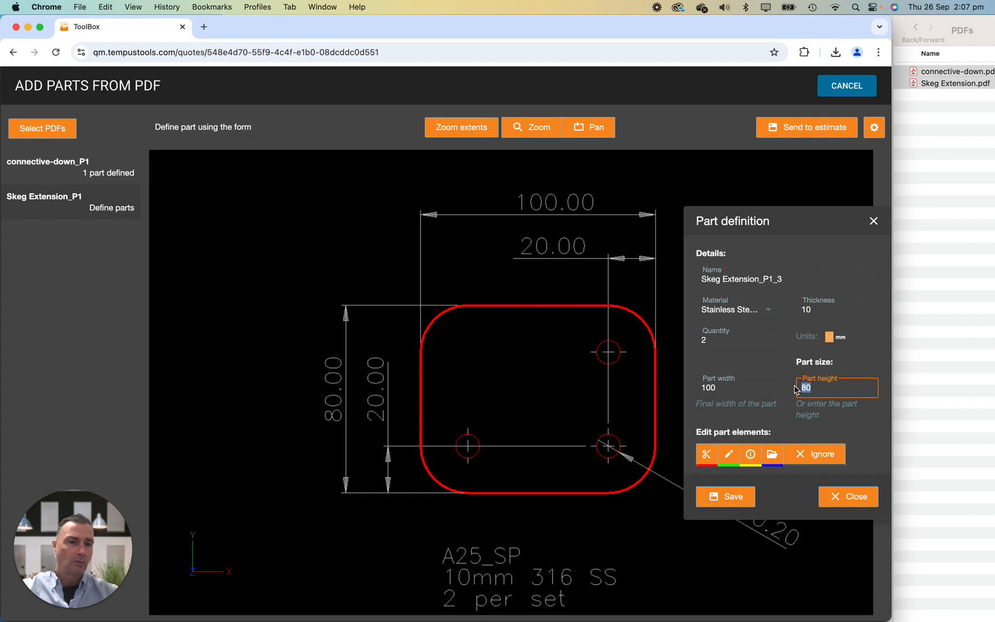
{"action": "left_click", "coordinate": [700, 386]}
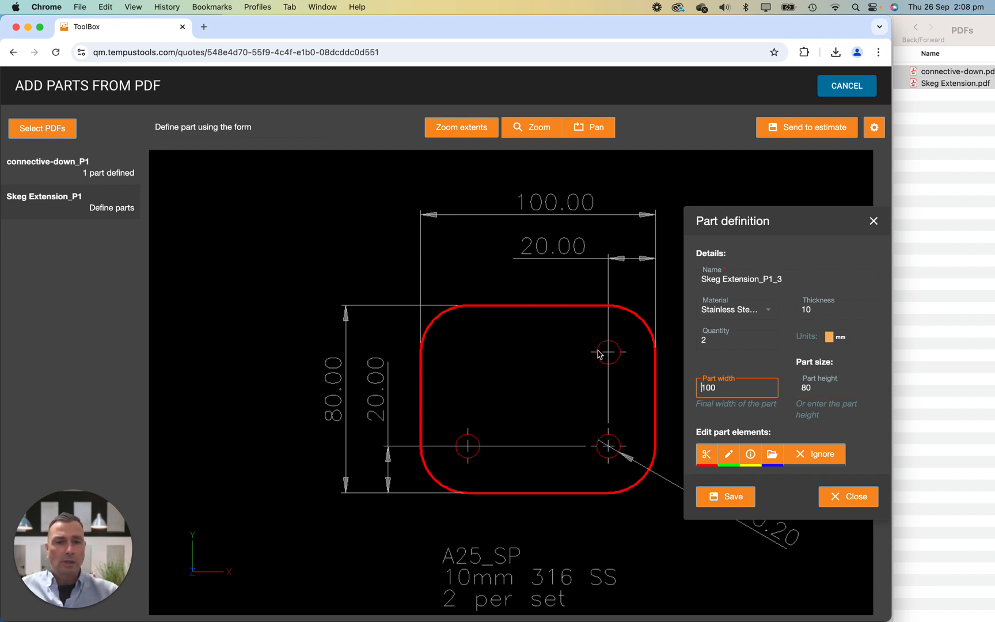
{"action": "left_click", "coordinate": [728, 499]}
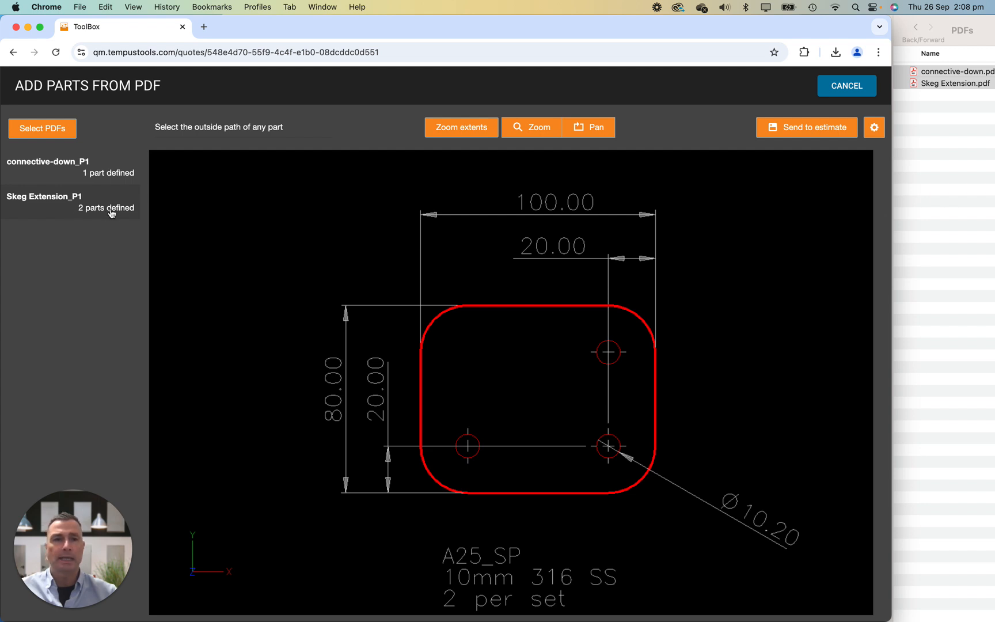
Enlarge the browser window to full width and send the defined PDF parts to the estimate.
{"action": "double_click", "coordinate": [782, 32]}
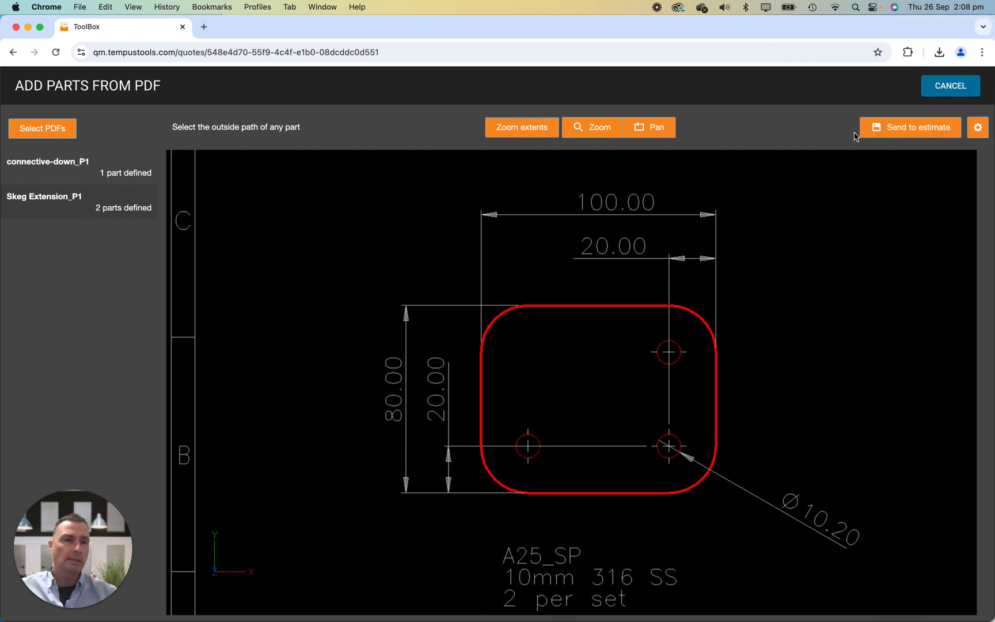
{"action": "left_click", "coordinate": [921, 129]}
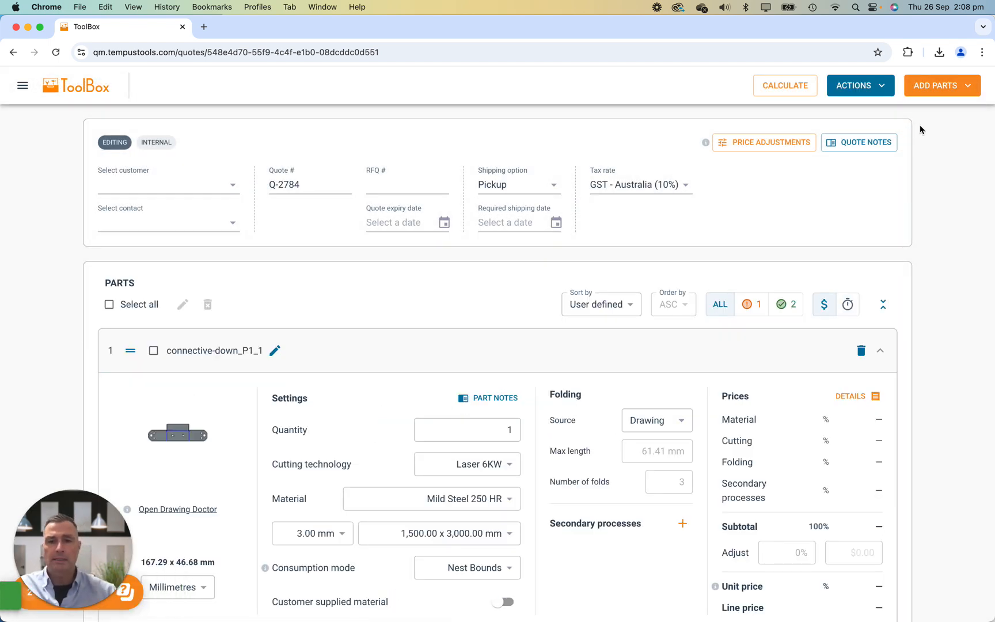
Open the drawing of part Skeg Extension_P1_2, examine its layer assignments, and return to the quote.
{"action": "scroll", "coordinate": [733, 346], "scroll_direction": "down", "scroll_amount": 3}
{"action": "scroll", "coordinate": [733, 346], "scroll_direction": "down", "scroll_amount": 6}
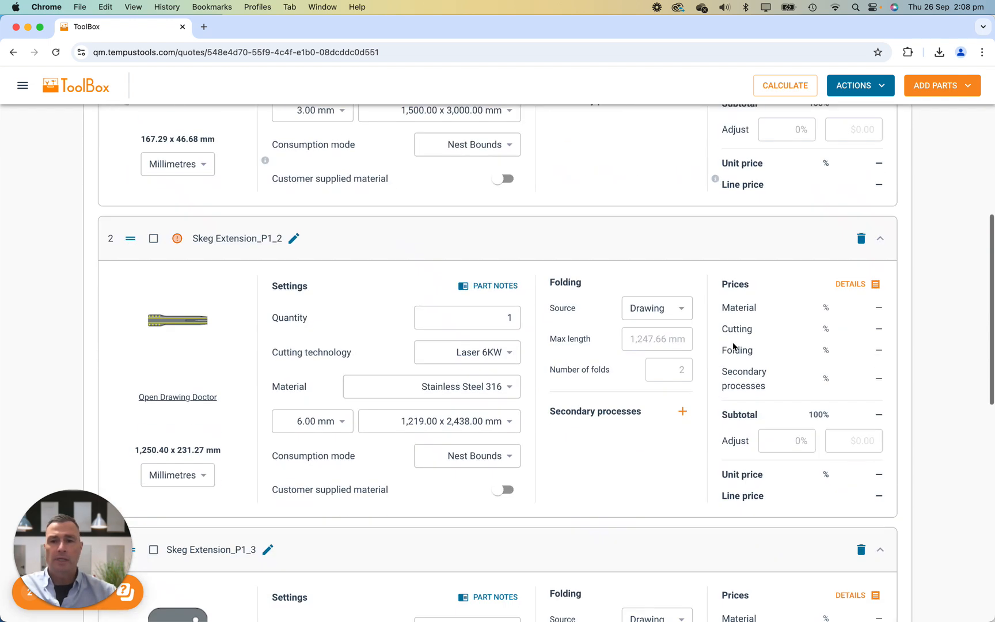
{"action": "left_click", "coordinate": [187, 325]}
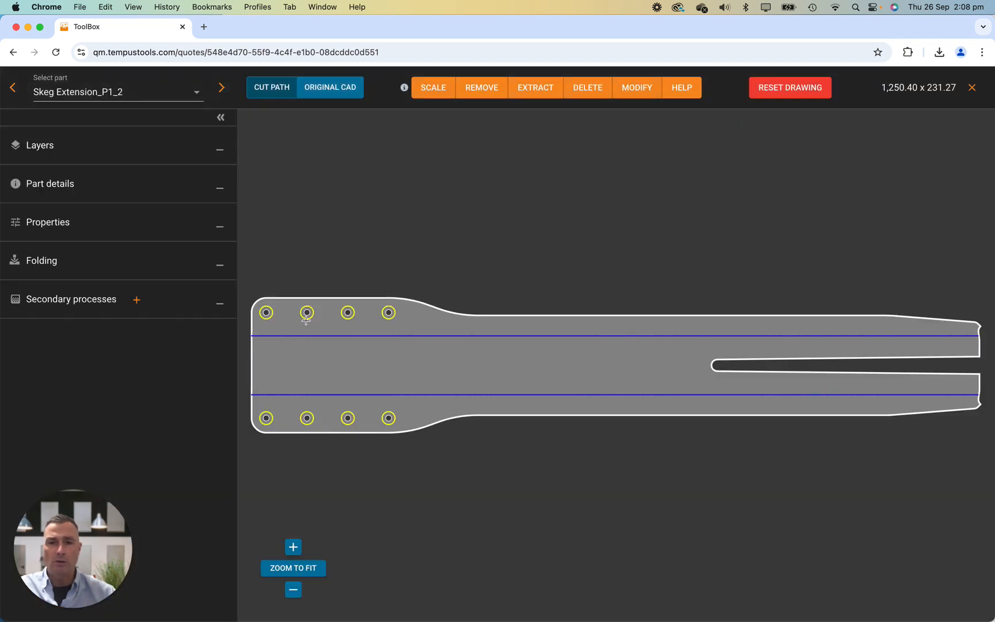
{"action": "left_click", "coordinate": [221, 151]}
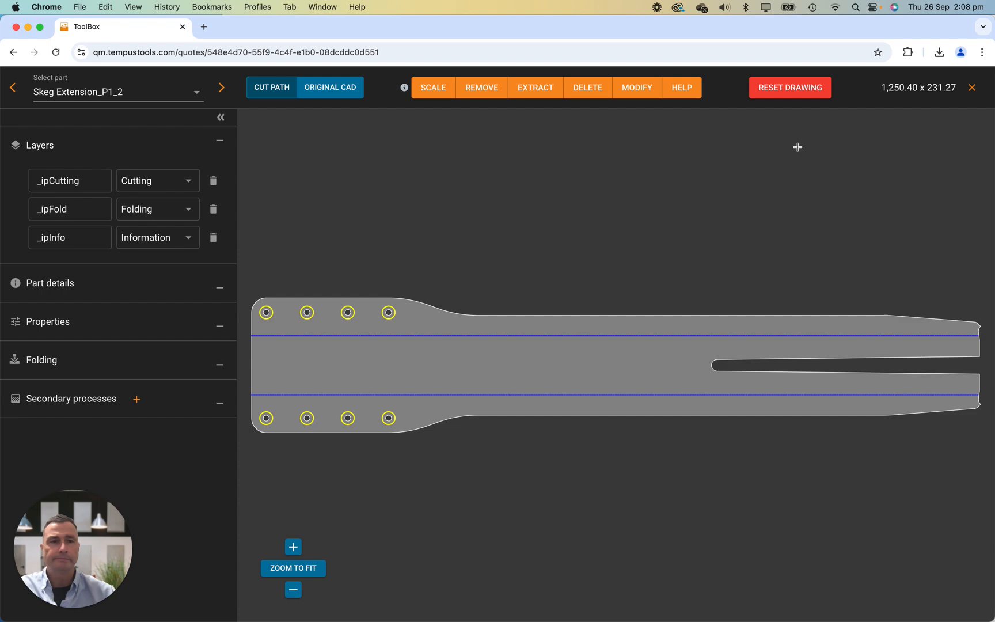
{"action": "left_click", "coordinate": [972, 87]}
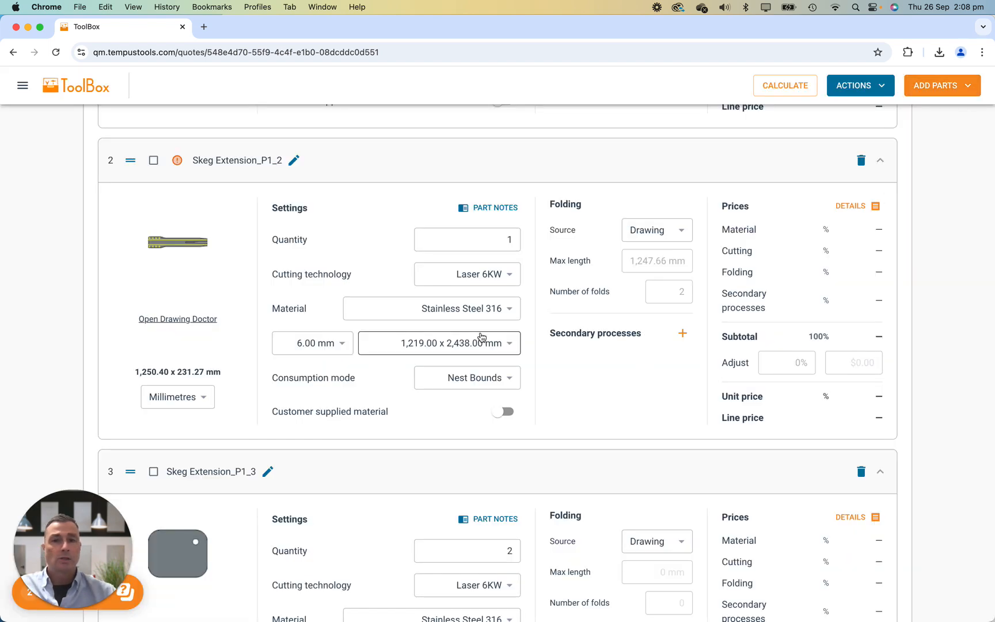
Calculate the quote and download its drawings and CSV.
{"action": "scroll", "coordinate": [923, 219], "scroll_direction": "up", "scroll_amount": 10}
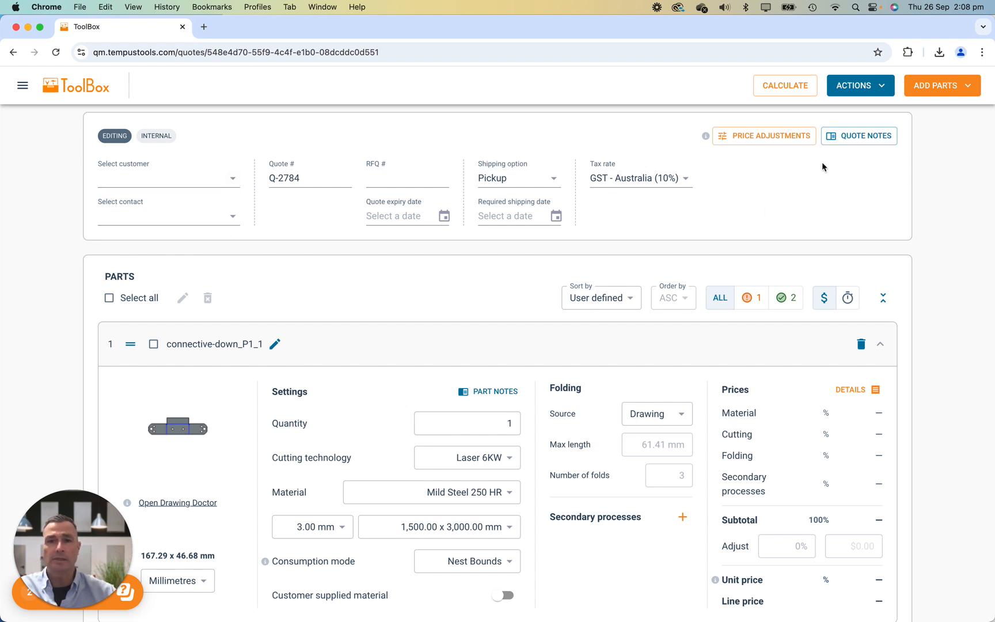
{"action": "left_click", "coordinate": [791, 90]}
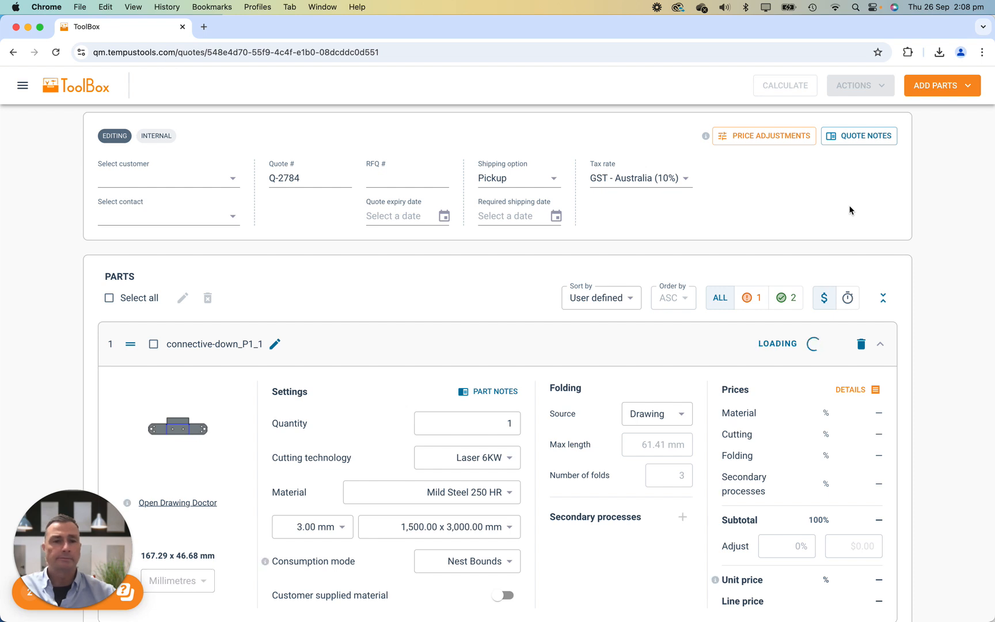
{"action": "left_click", "coordinate": [785, 86]}
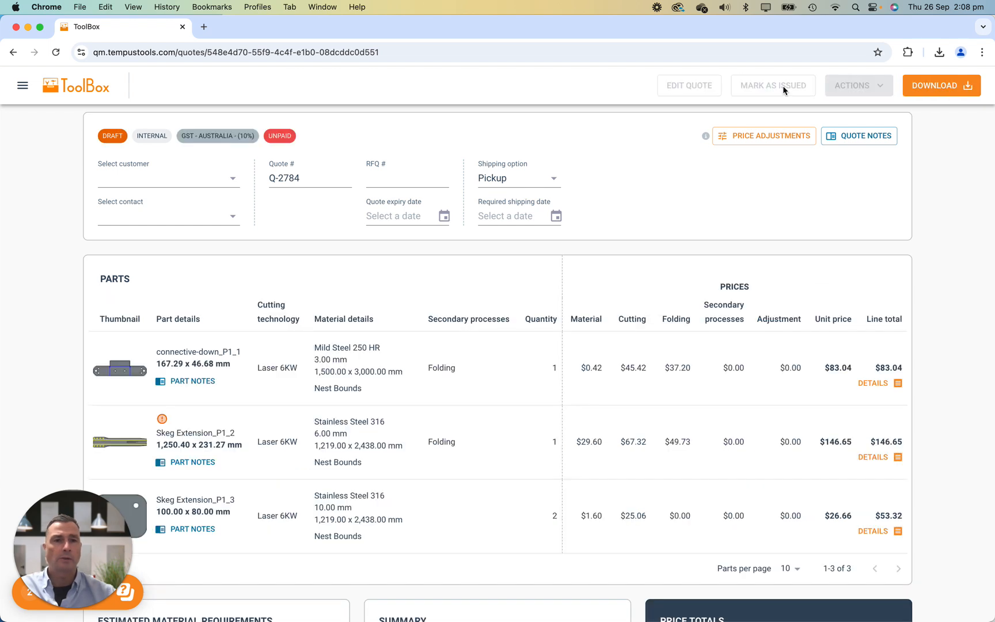
{"action": "left_click", "coordinate": [947, 85]}
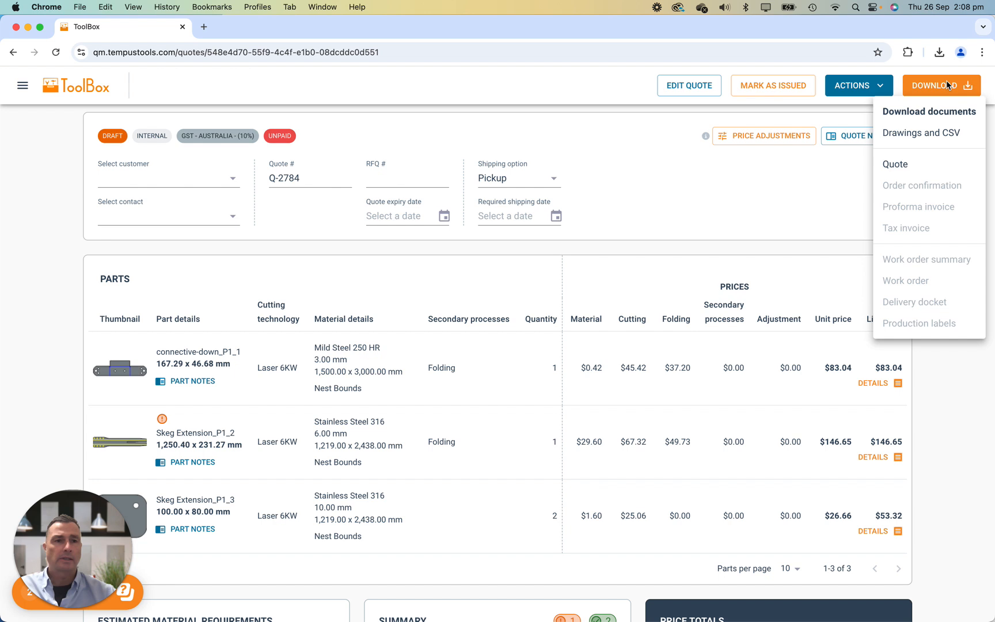
{"action": "left_click", "coordinate": [920, 133]}
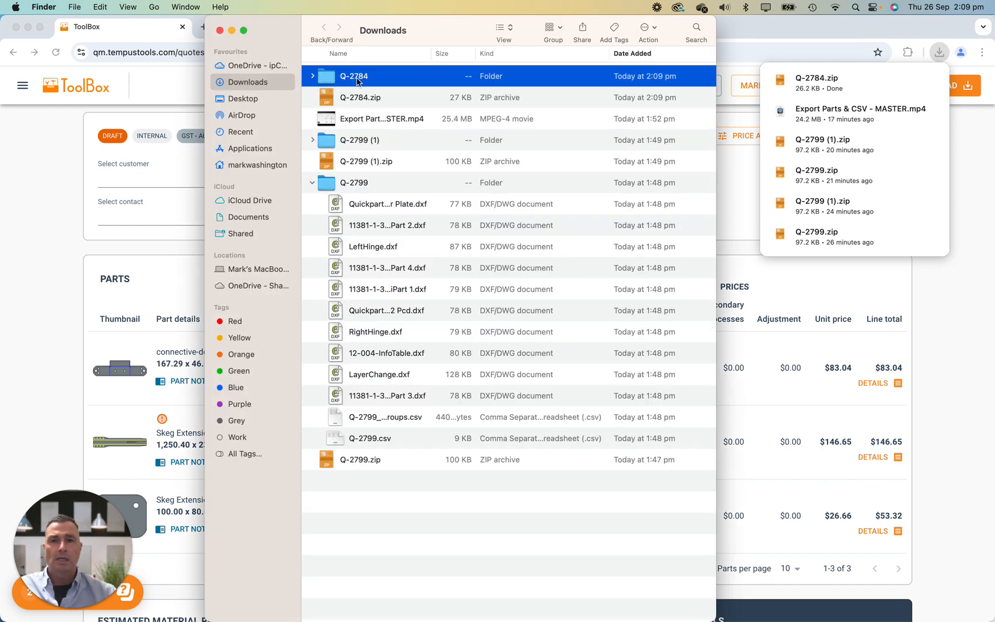
Open the extracted quote folder in Finder and examine the exported DXF part files.
{"action": "double_click", "coordinate": [358, 78]}
{"action": "left_click", "coordinate": [351, 74]}
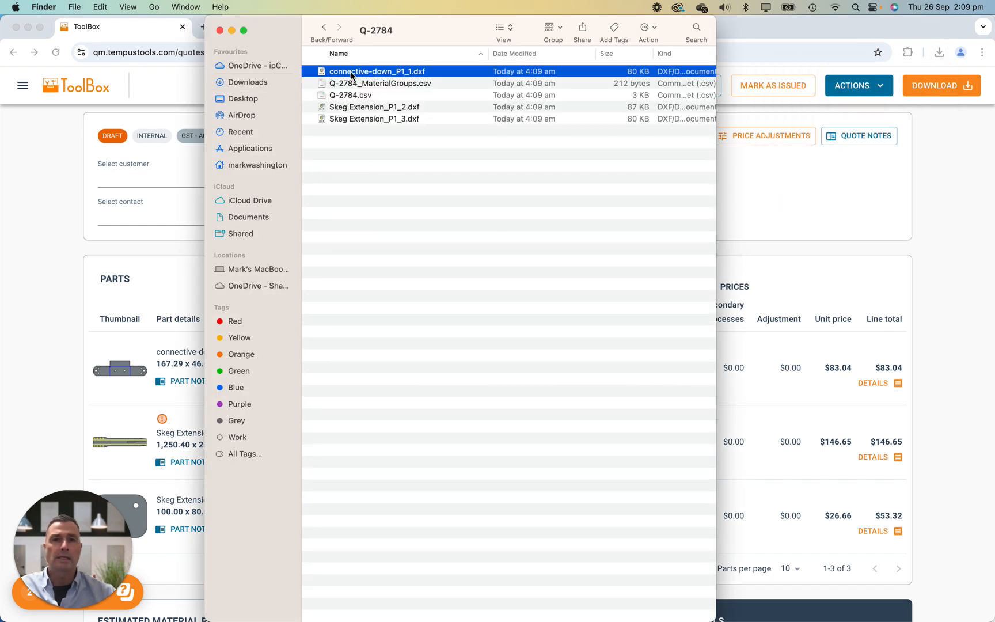
{"action": "left_click", "coordinate": [358, 109]}
{"action": "left_click", "coordinate": [358, 119]}
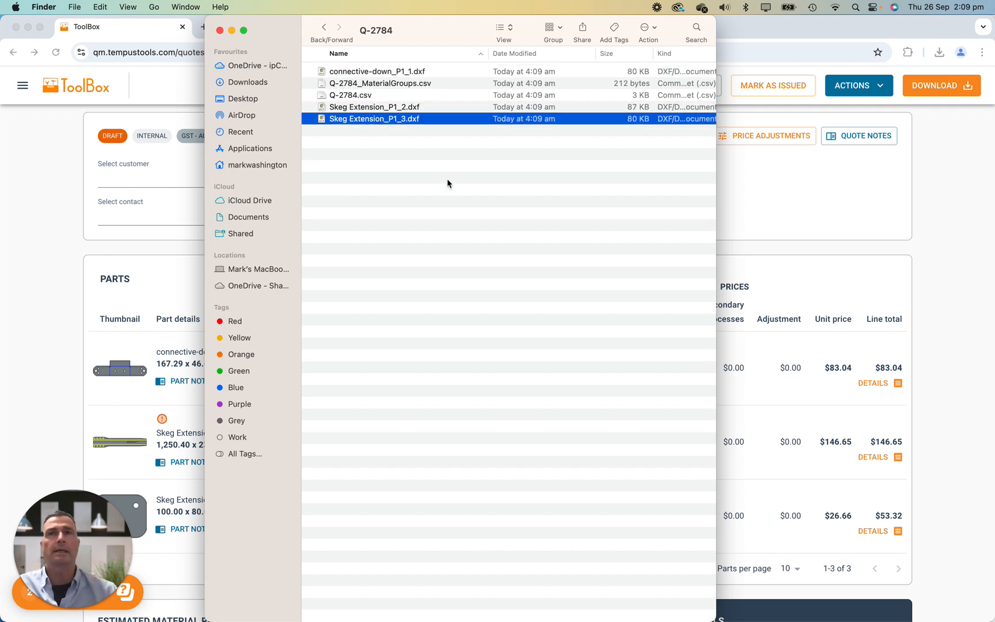
{"action": "left_click_drag", "start_coordinate": [444, 24], "coordinate": [402, 64]}
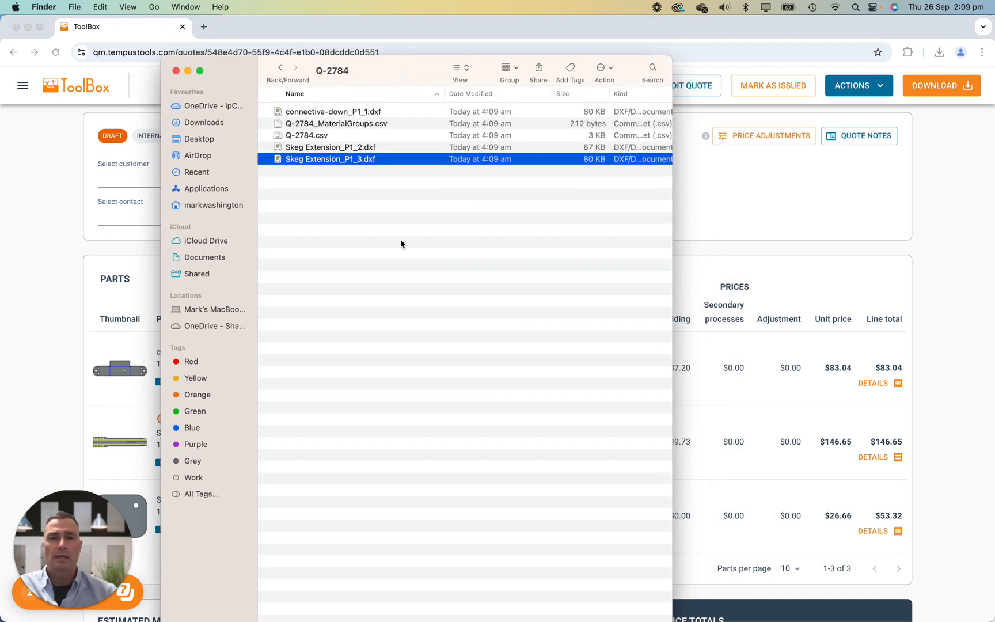